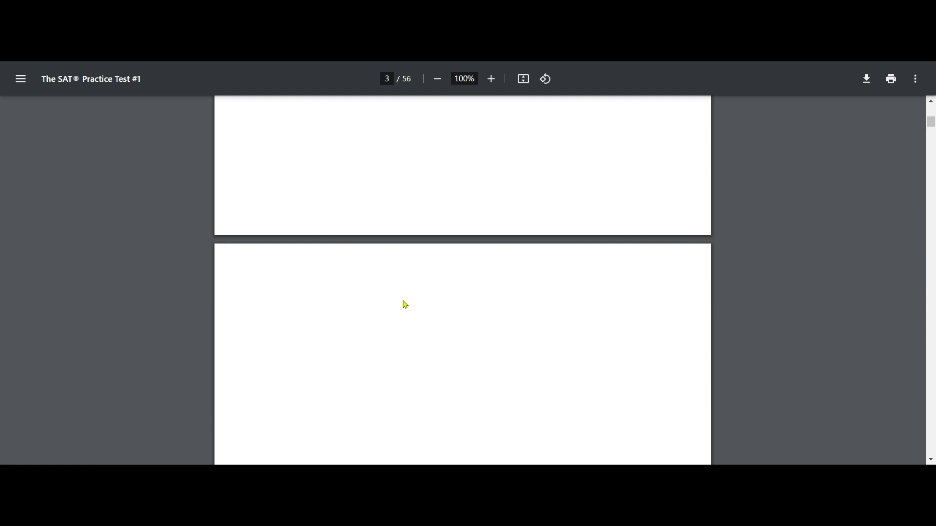
Examine the first Reading and Writing questions of the SAT practice test PDF, highlighting the full text and answer choices of question 3
scroll(404, 304, "down", 5)
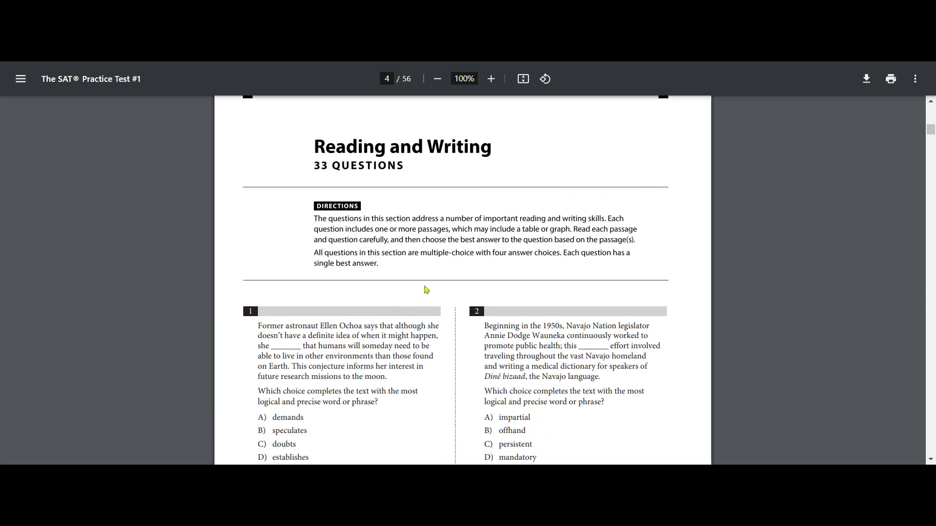
scroll(414, 284, "down", 4)
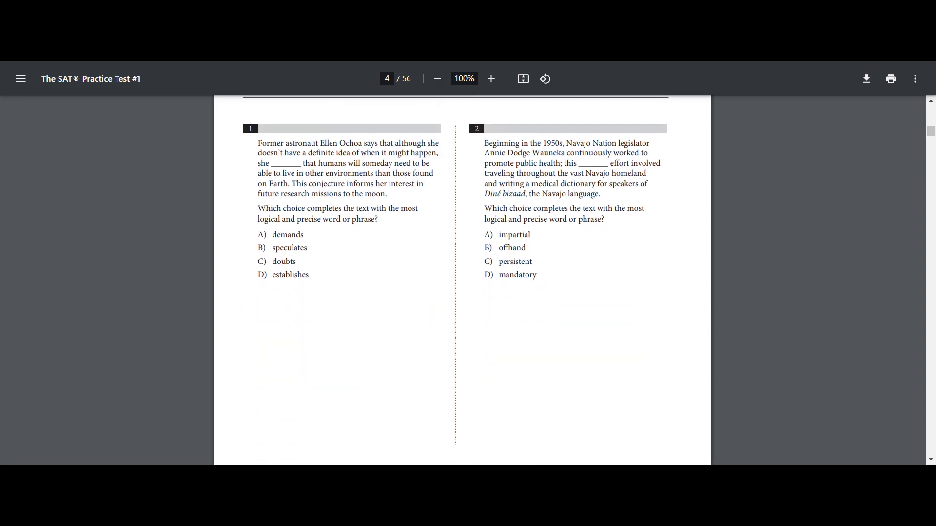
scroll(422, 275, "down", 10)
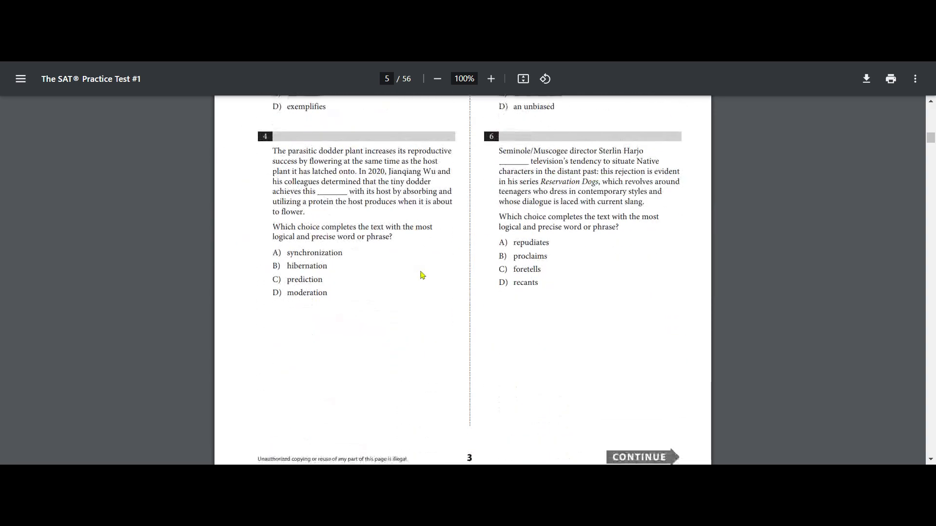
scroll(422, 275, "down", 8)
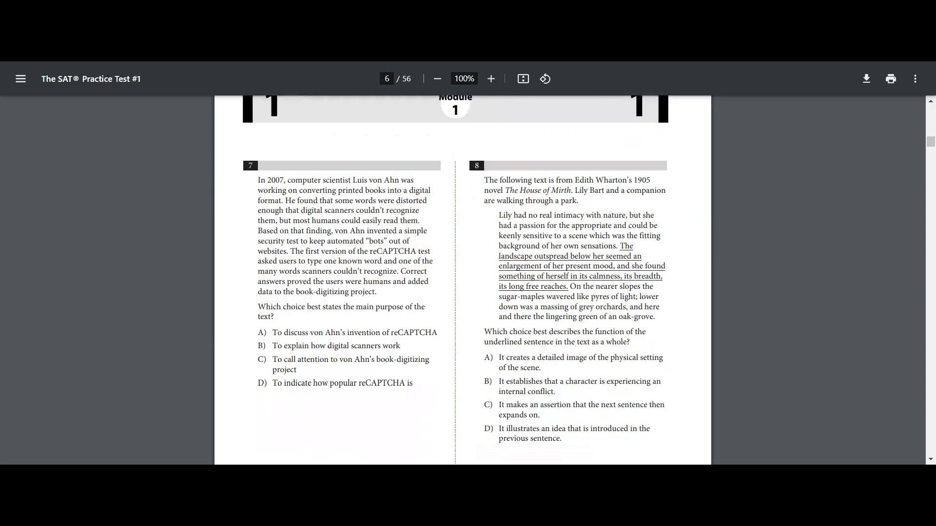
scroll(419, 274, "down", 5)
scroll(422, 275, "up", 7)
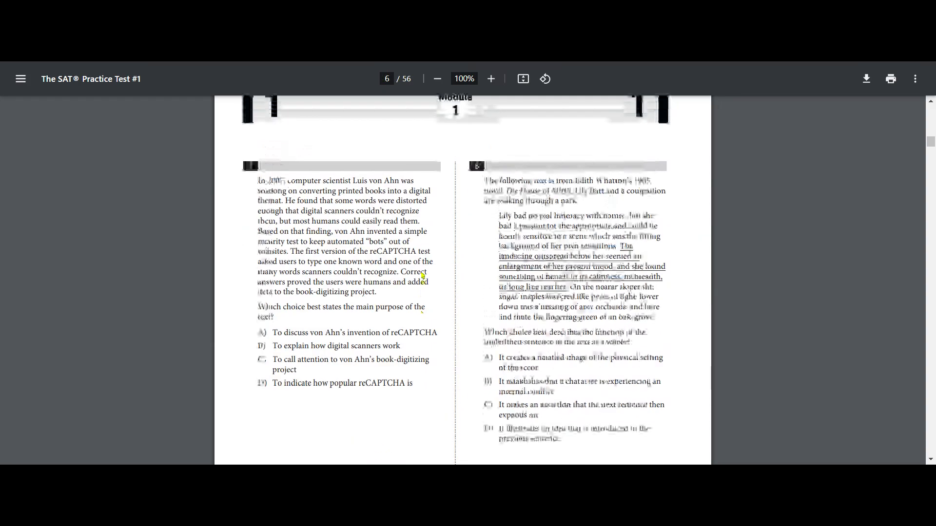
scroll(423, 275, "down", 10)
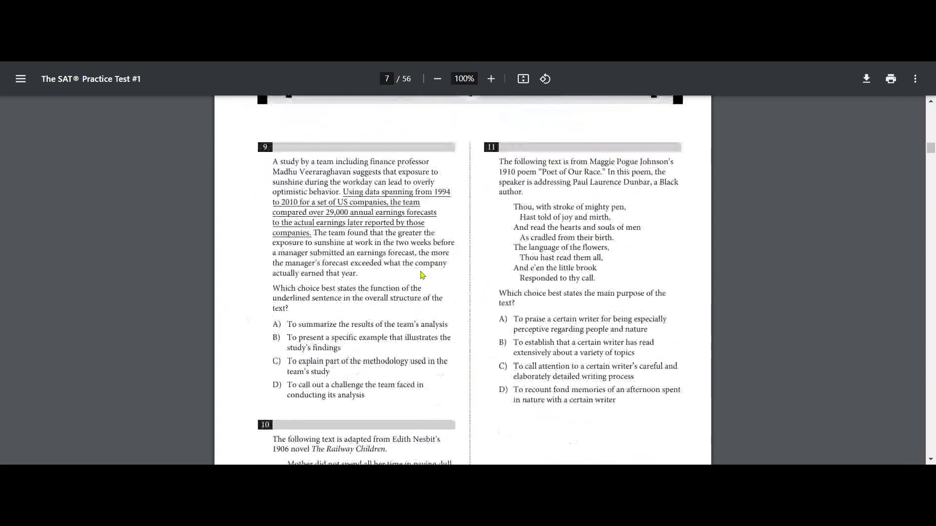
scroll(422, 276, "up", 8)
scroll(422, 276, "up", 10)
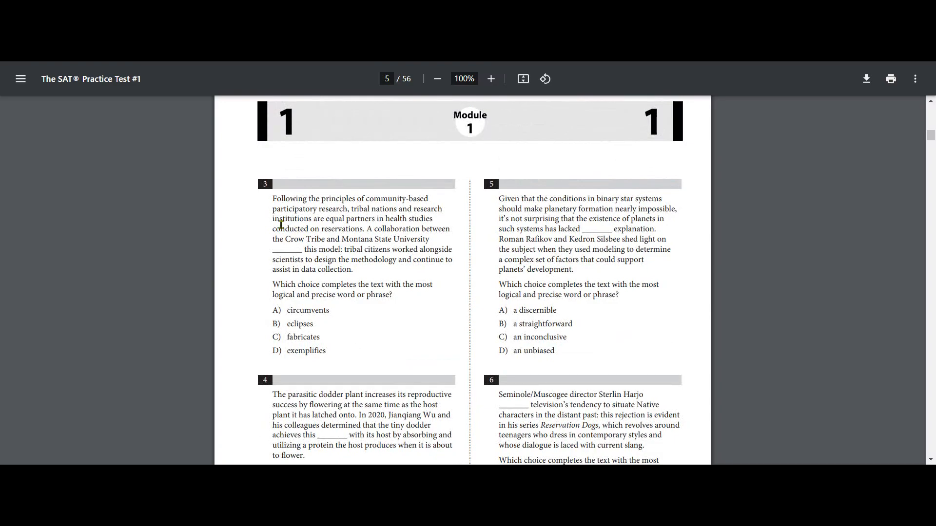
left_click_drag(272, 199, 388, 338)
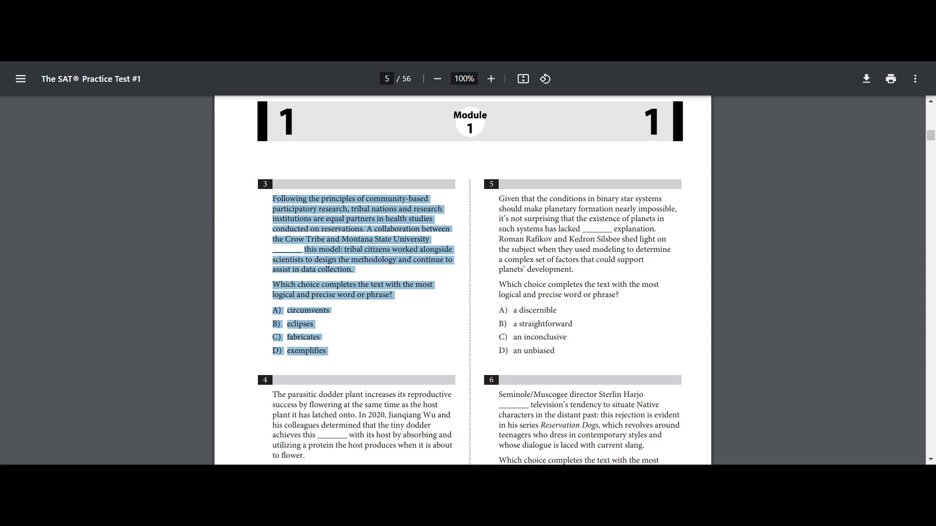
left_click(472, 306)
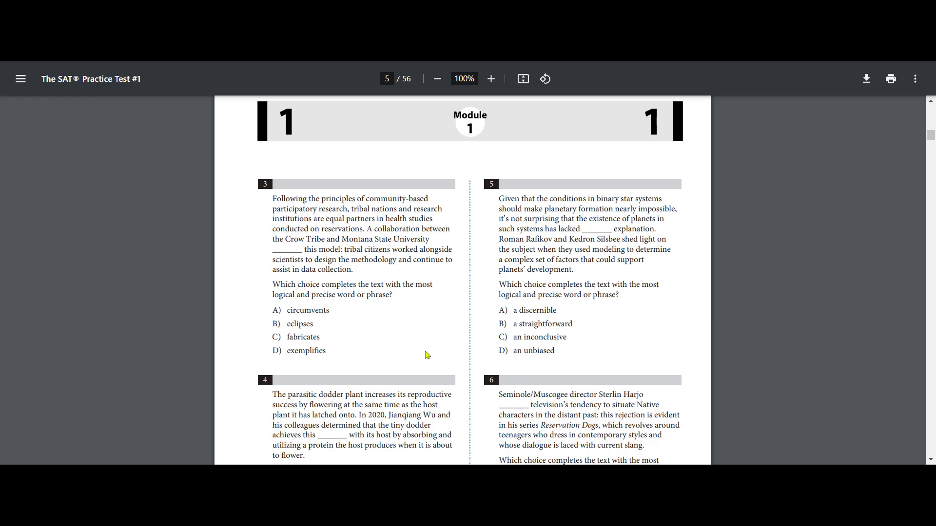
Look through the Module 1 questions on PDF pages 5 to 10, including the table-based questions 14 and 15
scroll(440, 330, "down", 13)
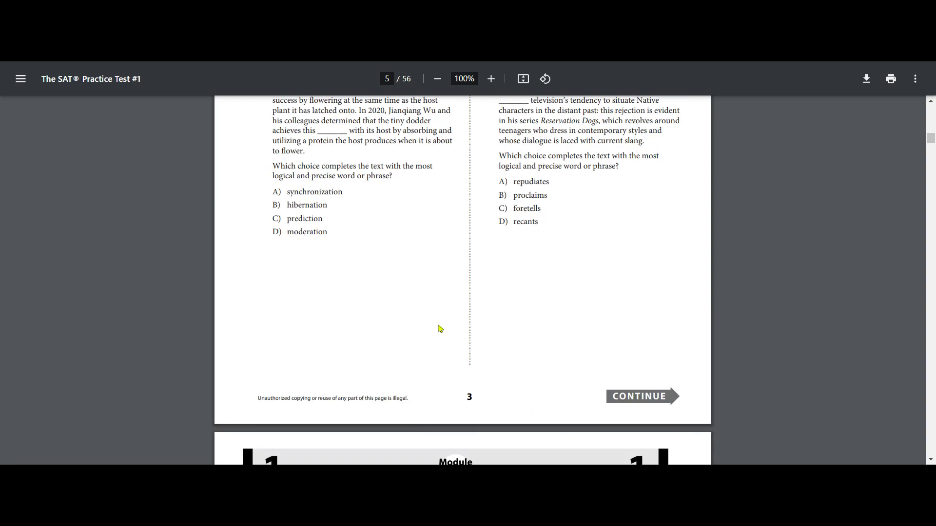
scroll(440, 330, "down", 5)
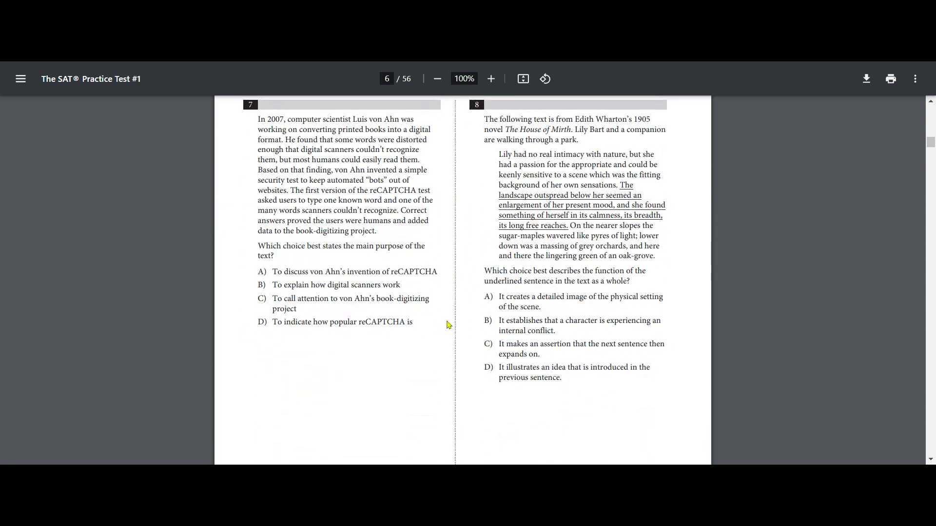
scroll(482, 311, "down", 6)
scroll(483, 312, "down", 8)
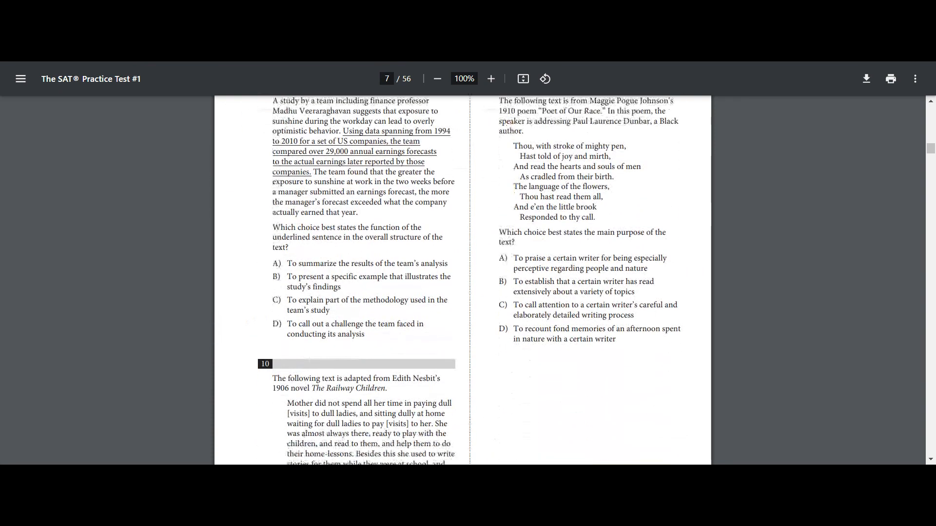
scroll(482, 311, "down", 6)
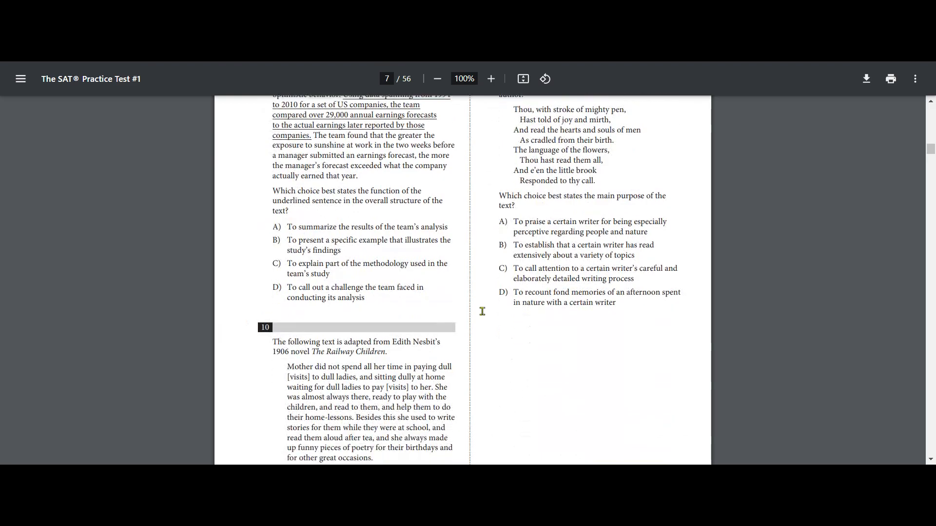
scroll(482, 312, "down", 7)
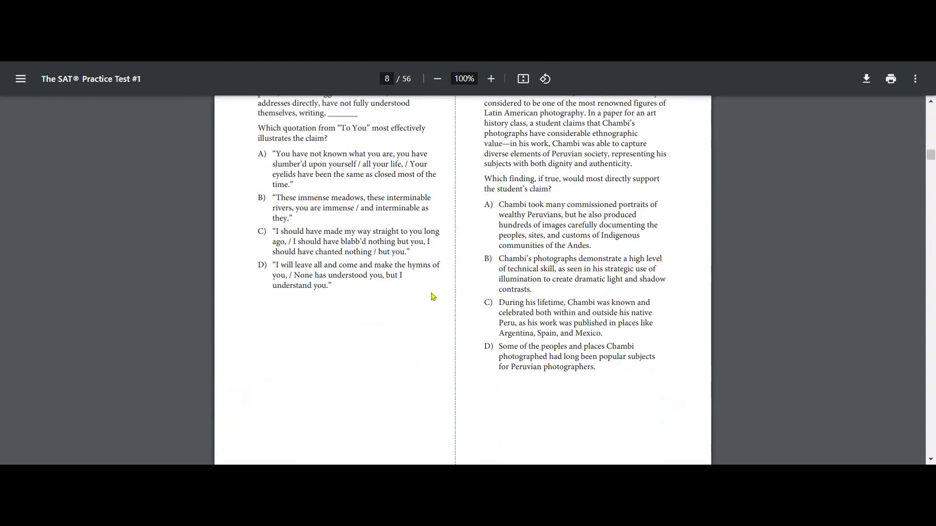
scroll(509, 300, "down", 5)
scroll(508, 301, "down", 10)
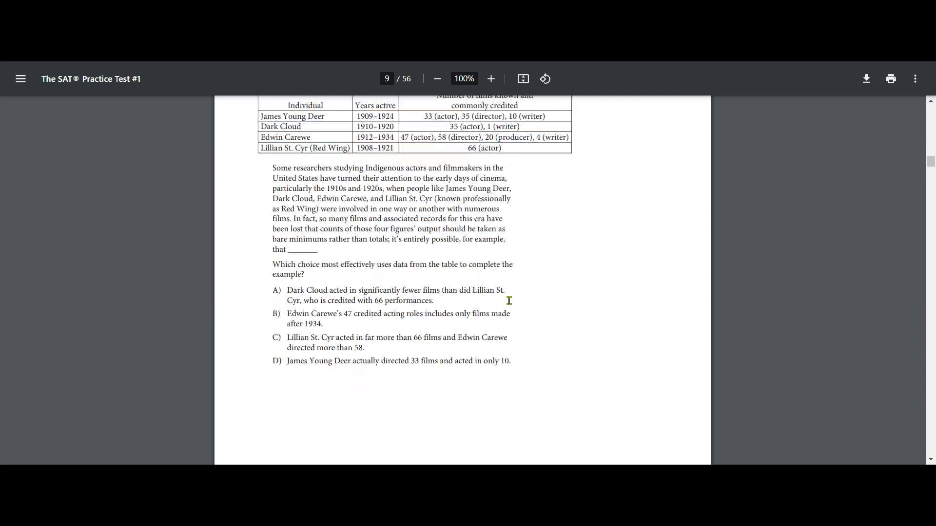
scroll(509, 301, "up", 4)
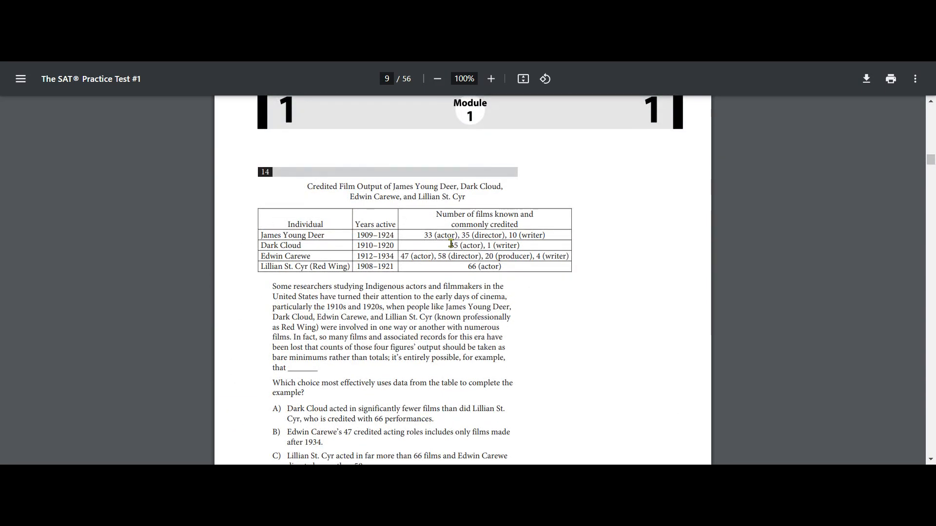
scroll(467, 285, "down", 5)
scroll(468, 285, "down", 9)
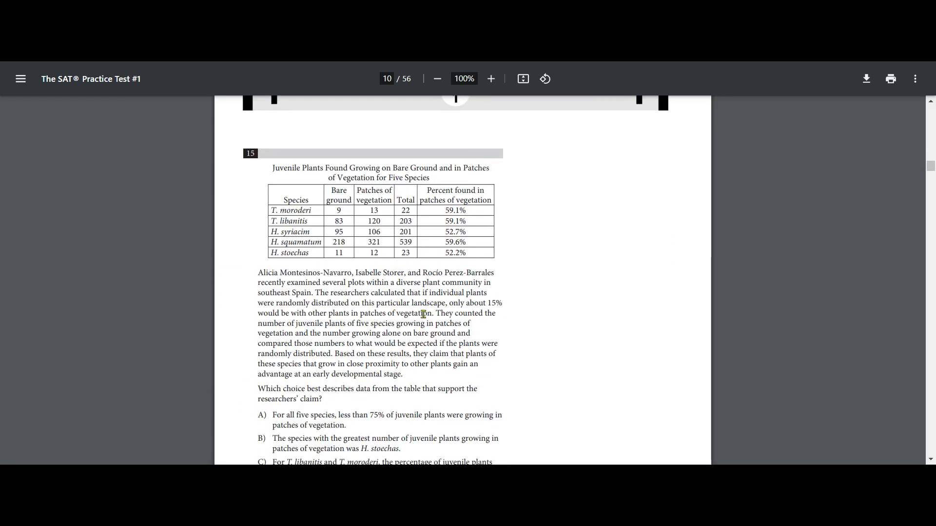
scroll(424, 314, "down", 5)
scroll(423, 315, "up", 6)
scroll(423, 314, "up", 16)
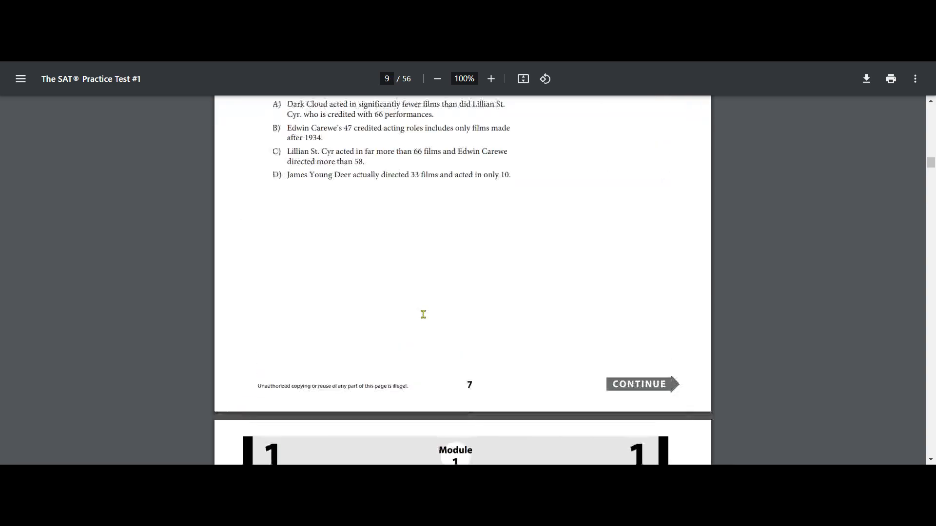
scroll(423, 314, "up", 10)
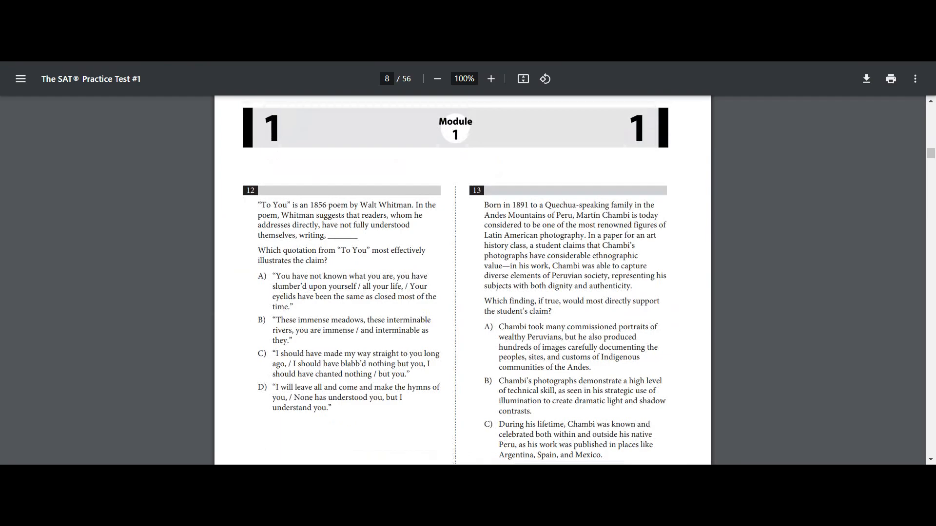
scroll(423, 314, "up", 10)
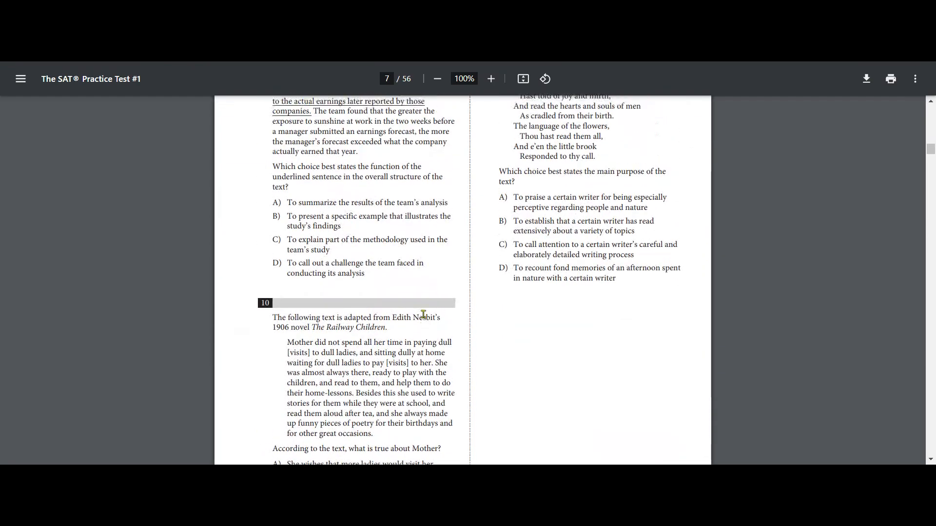
scroll(423, 314, "up", 3)
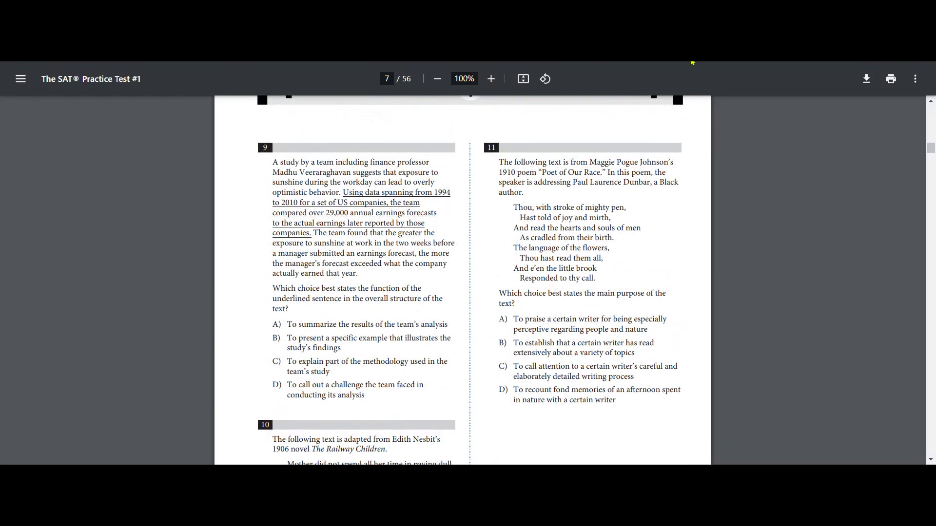
Switch to pdfmock, inspect the organization and teacher fields of the teacher registration form, and close it without saving
left_click(693, 63)
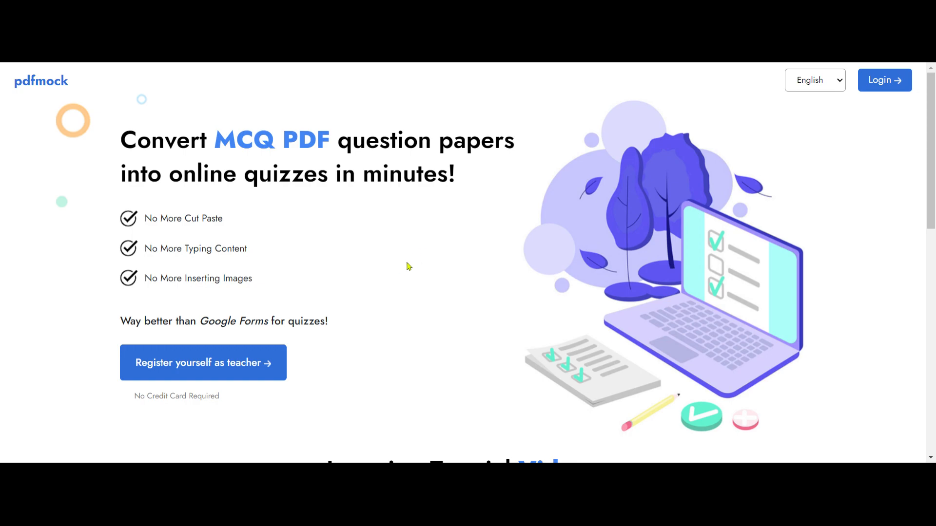
left_click(198, 367)
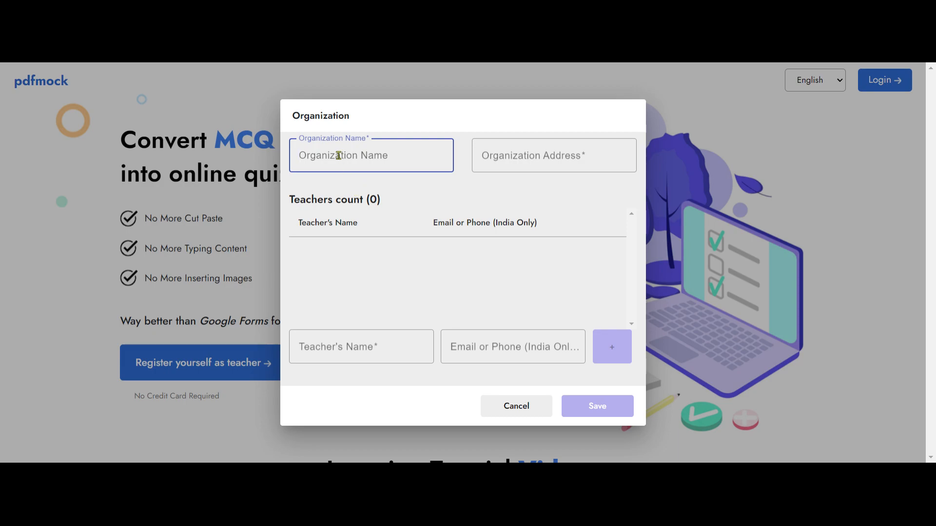
left_click(570, 157)
left_click(360, 345)
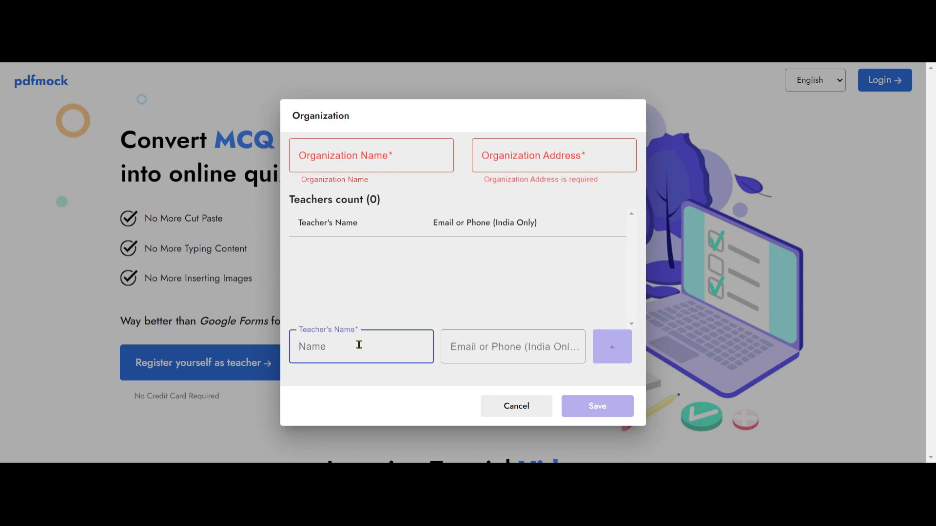
left_click(463, 349)
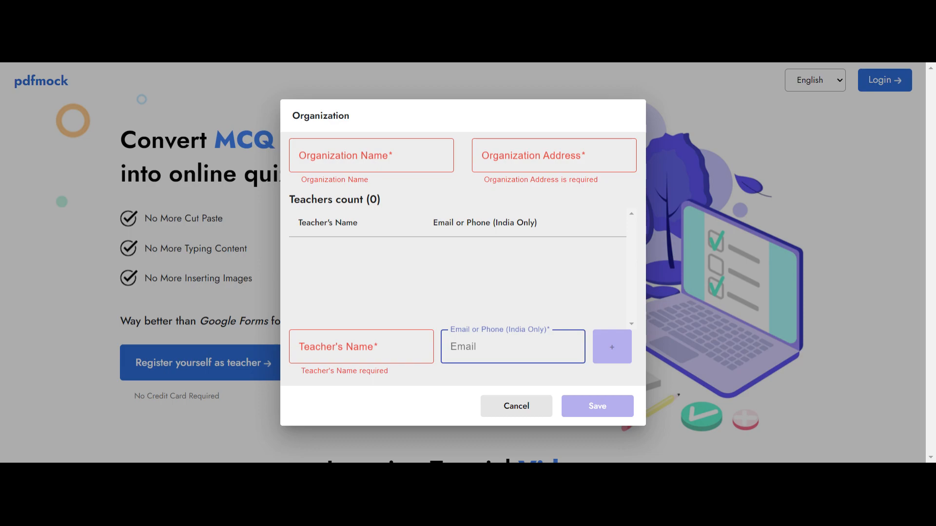
left_click(512, 407)
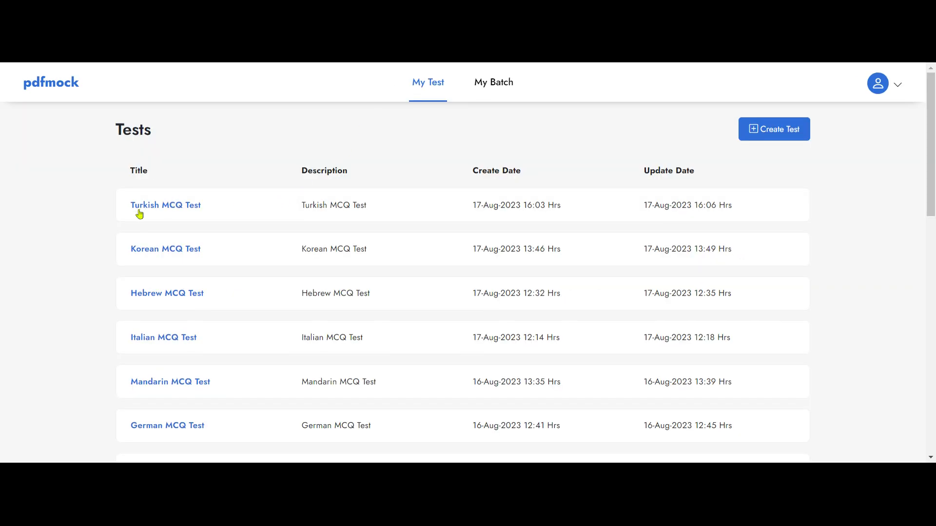
Look through the list of existing tests
scroll(466, 266, "down", 12)
scroll(465, 267, "up", 12)
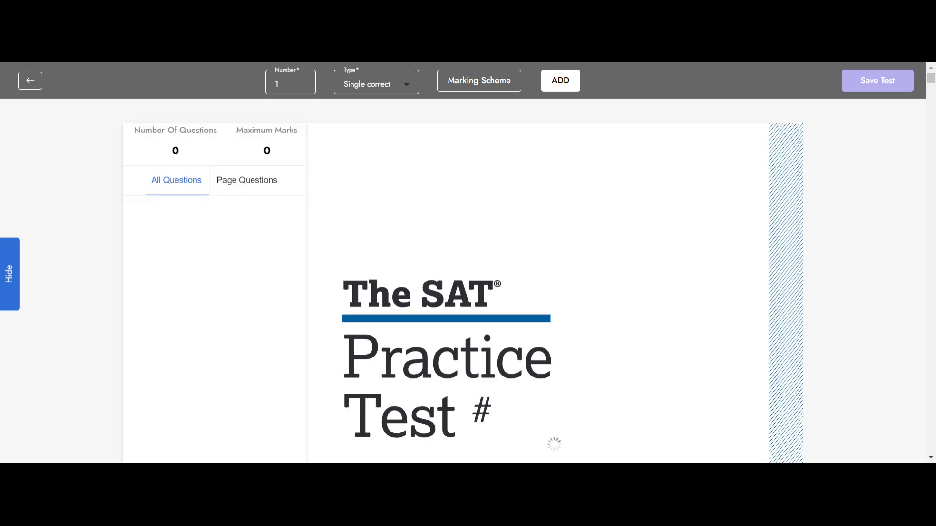
Go through the imported SAT practice test to the page with Reading and Writing questions 1 and 2 and examine their layout
scroll(523, 210, "down", 5)
scroll(523, 211, "down", 10)
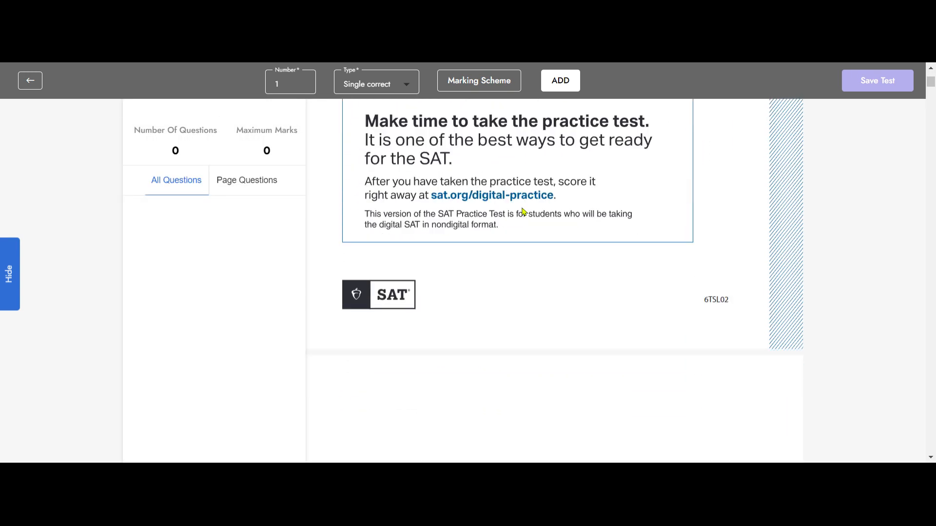
scroll(599, 254, "down", 15)
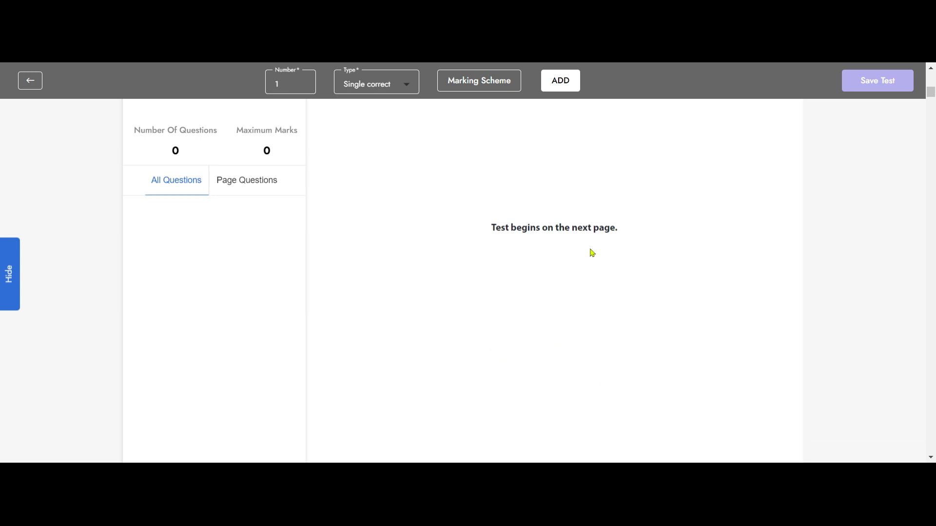
scroll(522, 261, "up", 1)
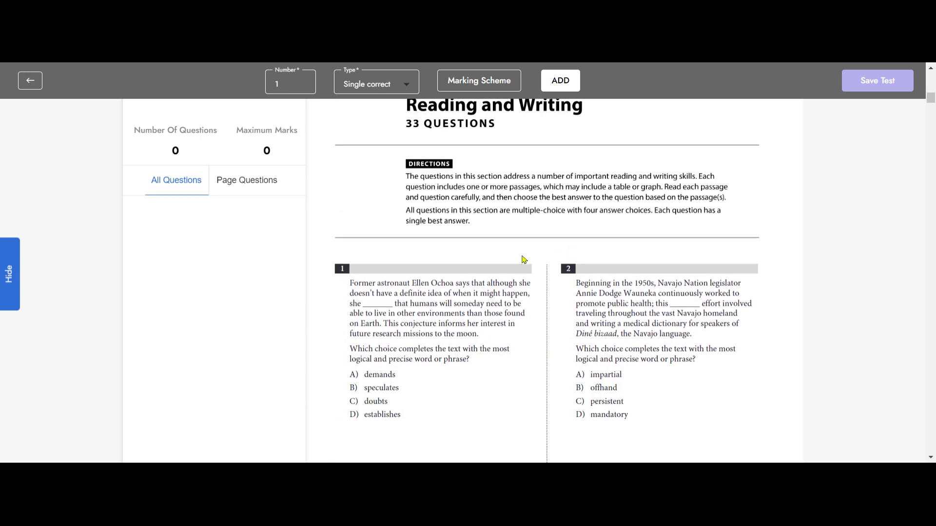
scroll(560, 261, "down", 5)
scroll(560, 260, "up", 4)
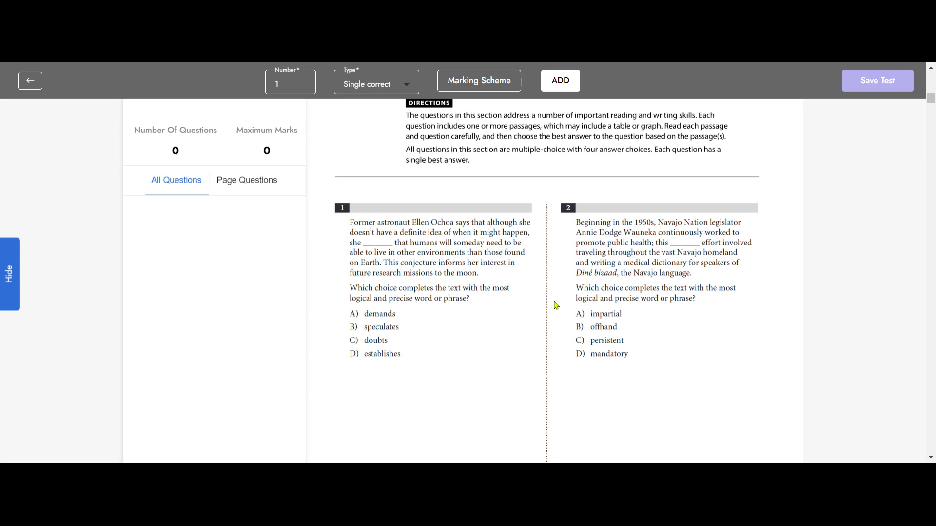
scroll(554, 305, "down", 3)
scroll(551, 302, "up", 5)
scroll(516, 312, "down", 3)
scroll(518, 311, "up", 3)
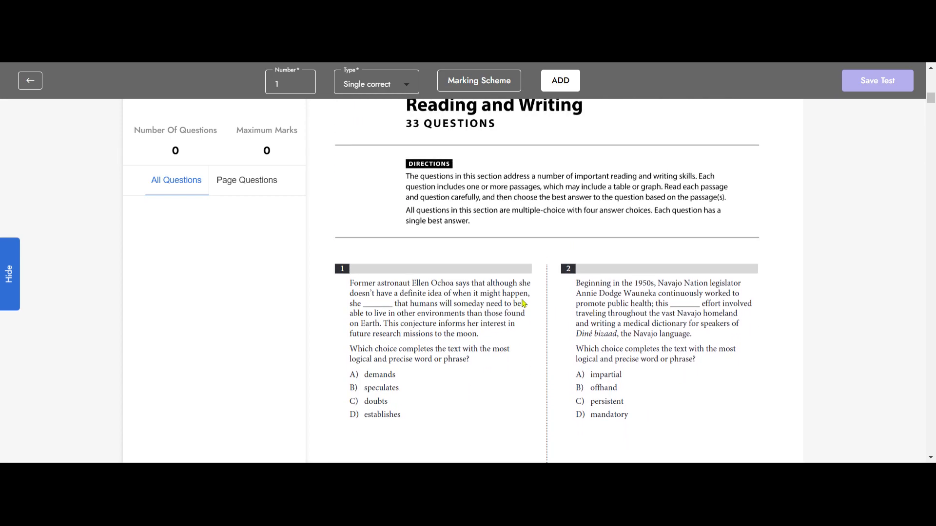
scroll(464, 298, "down", 1)
scroll(450, 307, "up", 1)
scroll(450, 307, "down", 1)
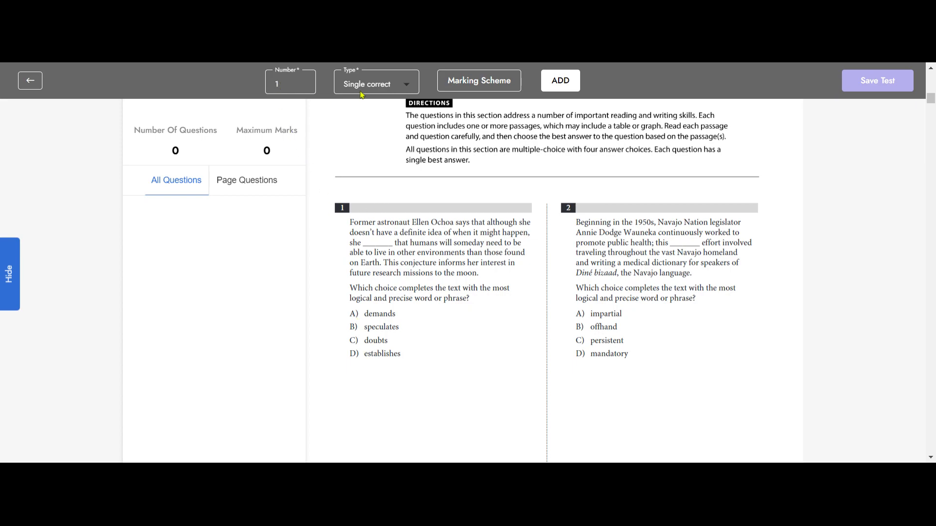
Choose Single correct as the question type for question number 1
left_click(387, 88)
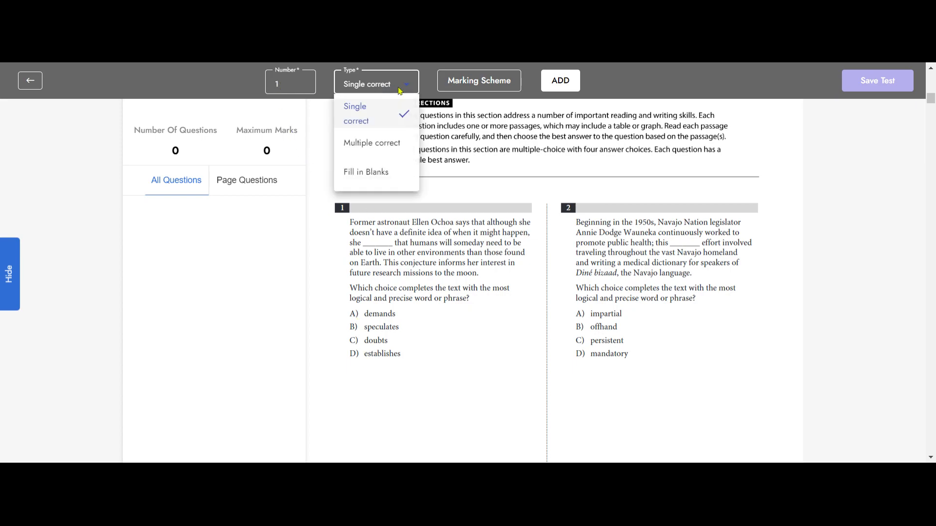
left_click(357, 112)
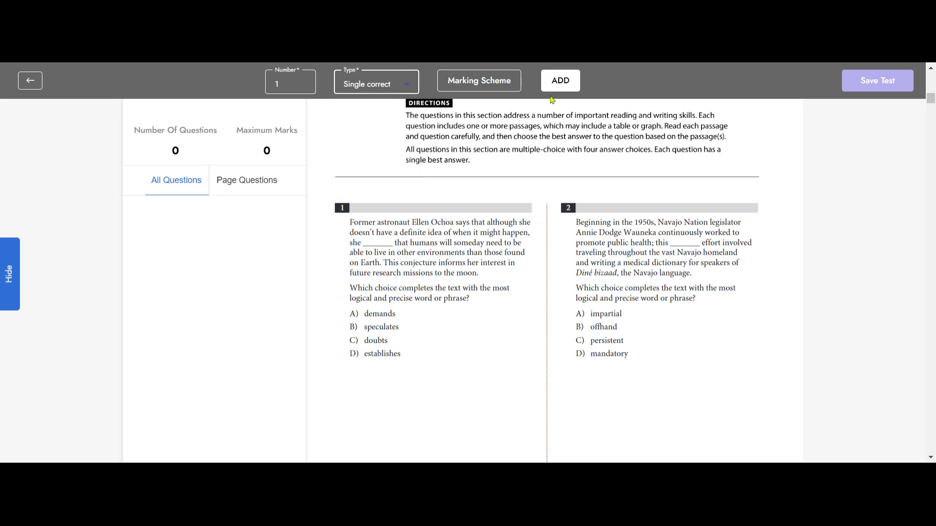
Set the marking scheme to a correct score of 2 and an incorrect score of -1
left_click(505, 85)
left_click(560, 111)
left_click(559, 167)
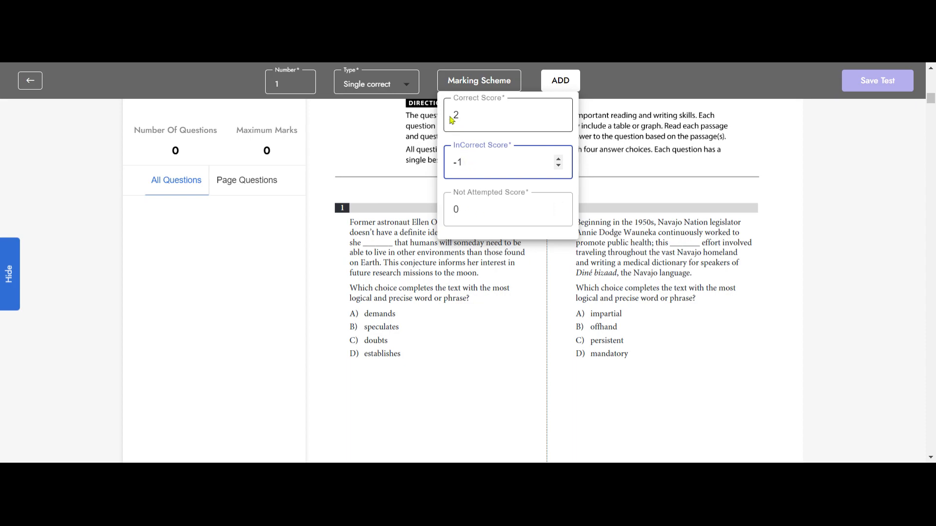
left_click(650, 188)
Add question 1 with answer bubbles on its four choices, mark "speculates" as correct, save it and check its details
left_click(560, 80)
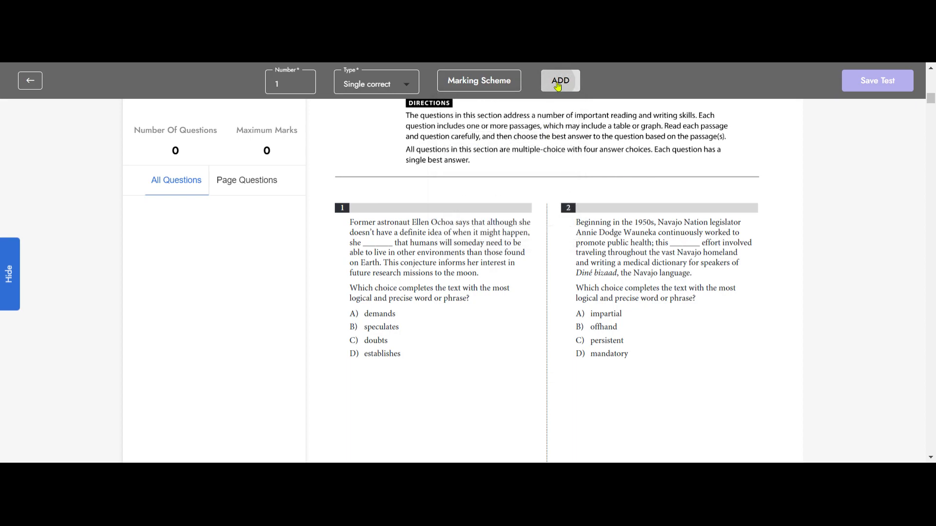
scroll(425, 223, "down", 1)
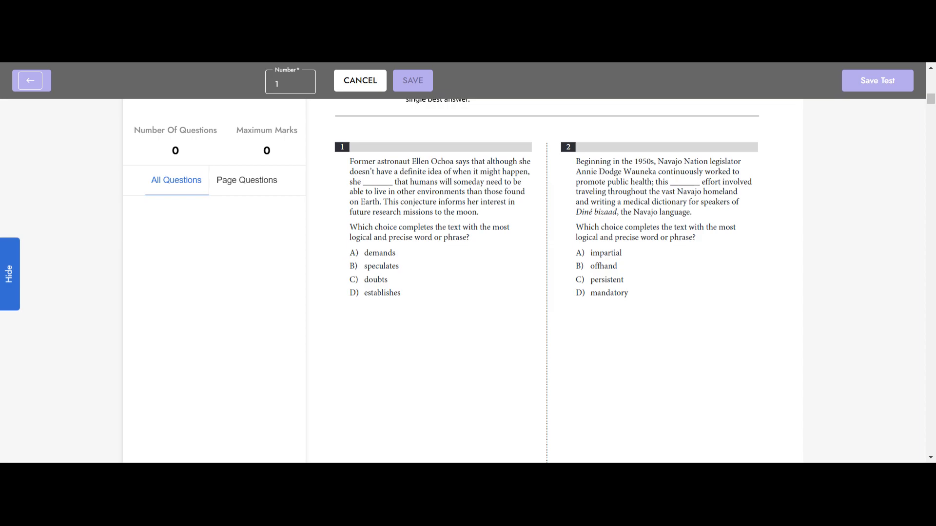
left_click(352, 253)
left_click(352, 266)
left_click(353, 279)
left_click(353, 292)
left_click(353, 266)
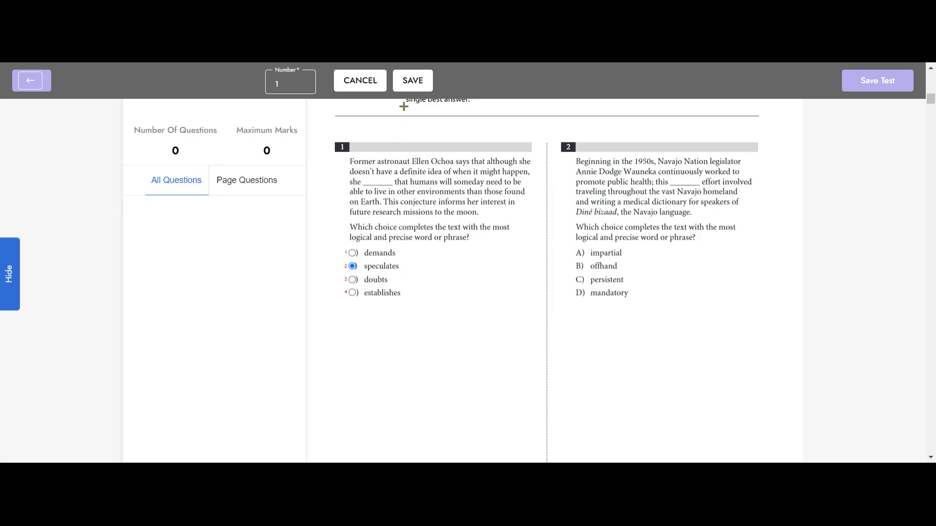
left_click(414, 84)
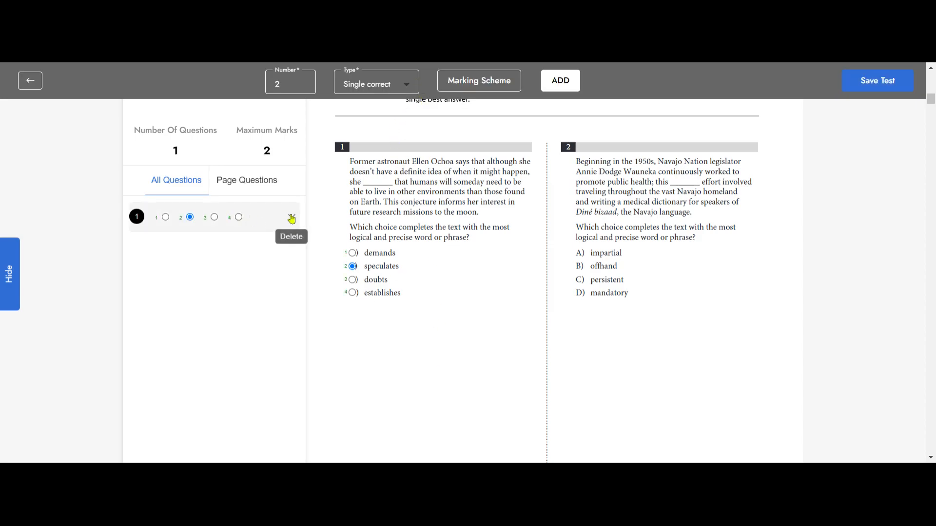
left_click(292, 217)
left_click(291, 216)
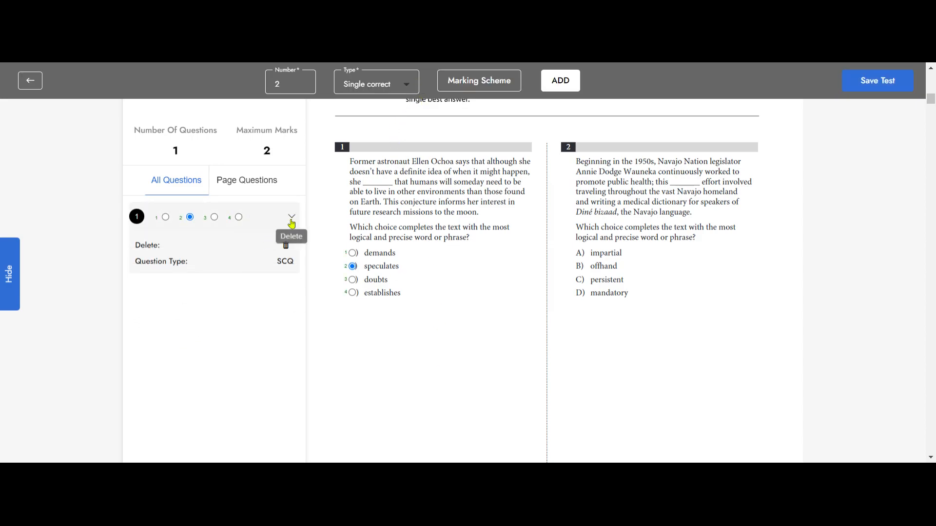
Add question 2 with answer bubbles on its four choices, mark "mandatory" as correct and save it
left_click(565, 89)
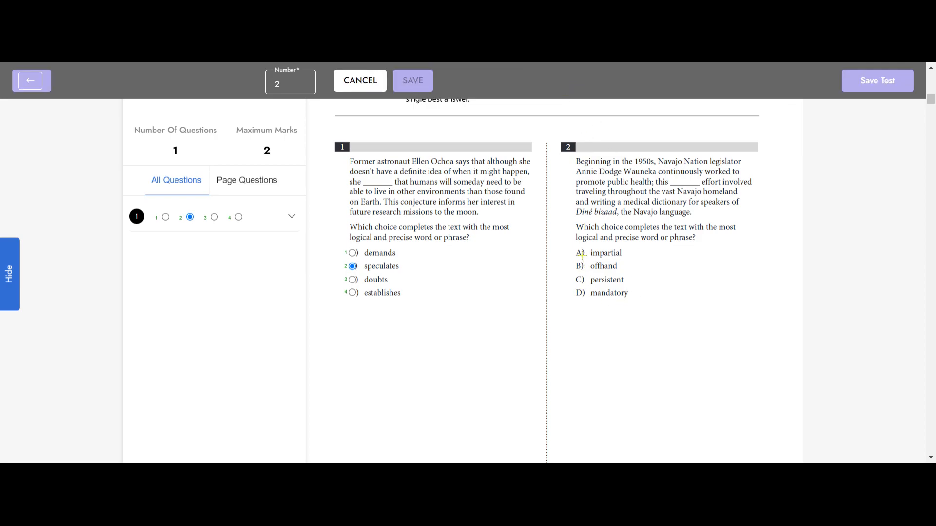
left_click(579, 252)
left_click(579, 266)
left_click(578, 280)
left_click(579, 293)
left_click(579, 293)
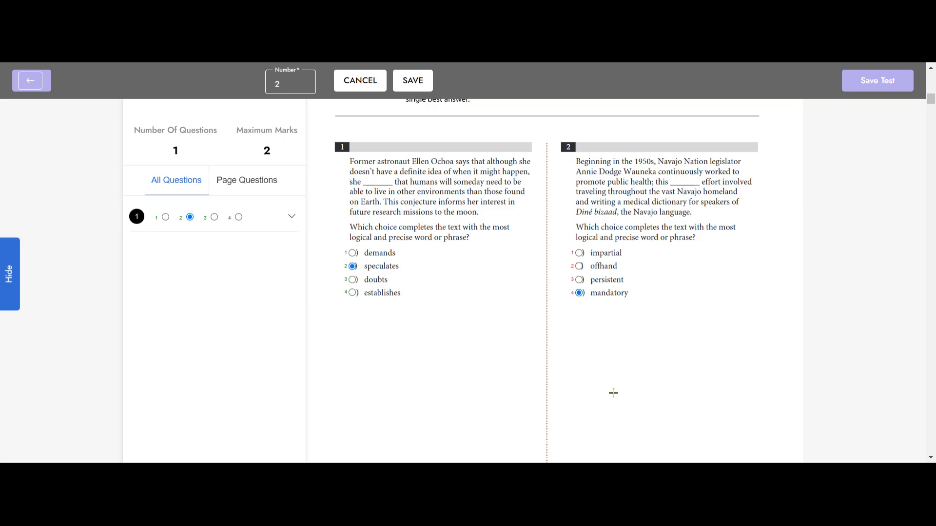
left_click(410, 85)
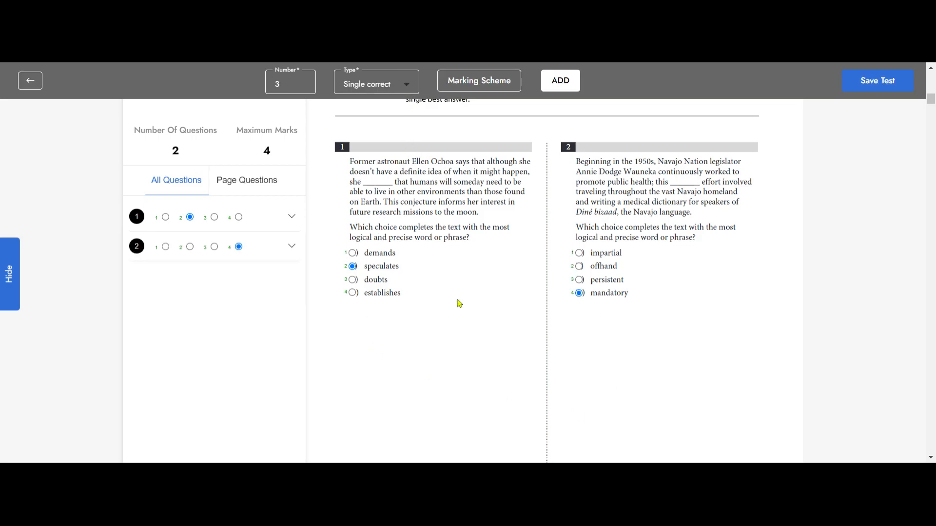
Add question 3 with four answer bubbles, mark "circumvents" as correct and save it, and check question 2's marking details
scroll(458, 302, "down", 10)
scroll(460, 303, "down", 2)
left_click(558, 83)
left_click(368, 265)
left_click(368, 279)
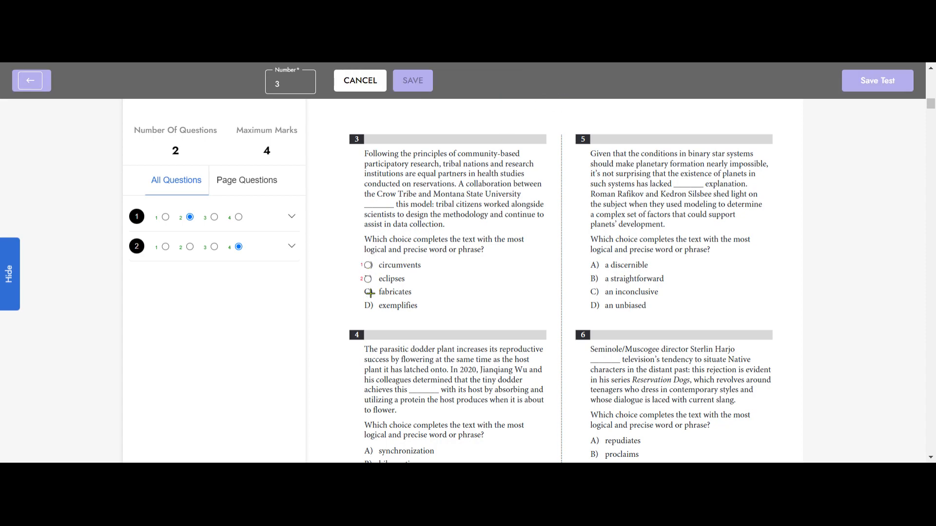
left_click(368, 292)
left_click(368, 306)
left_click(368, 266)
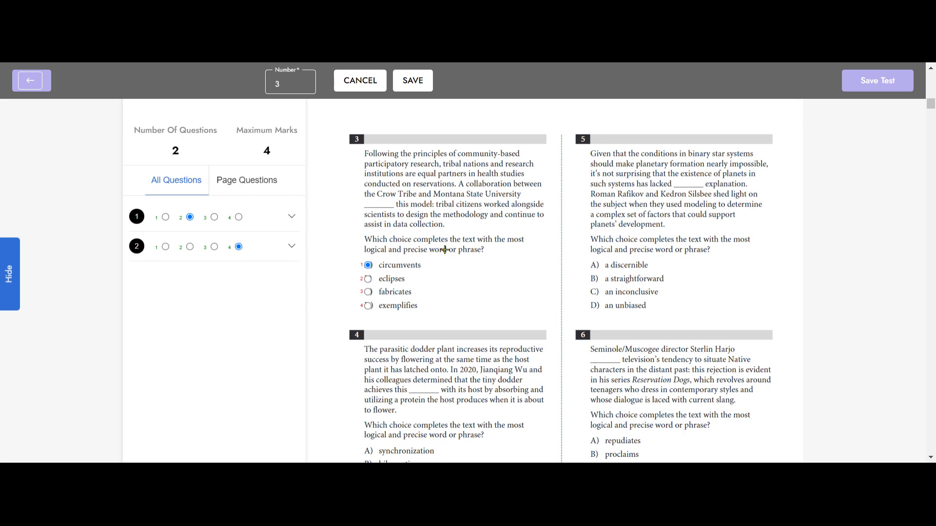
left_click(412, 84)
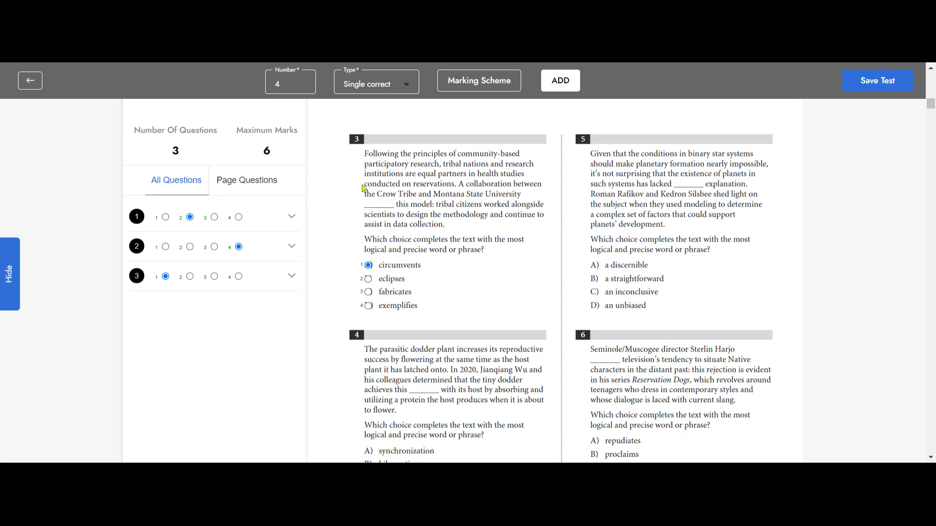
left_click(292, 247)
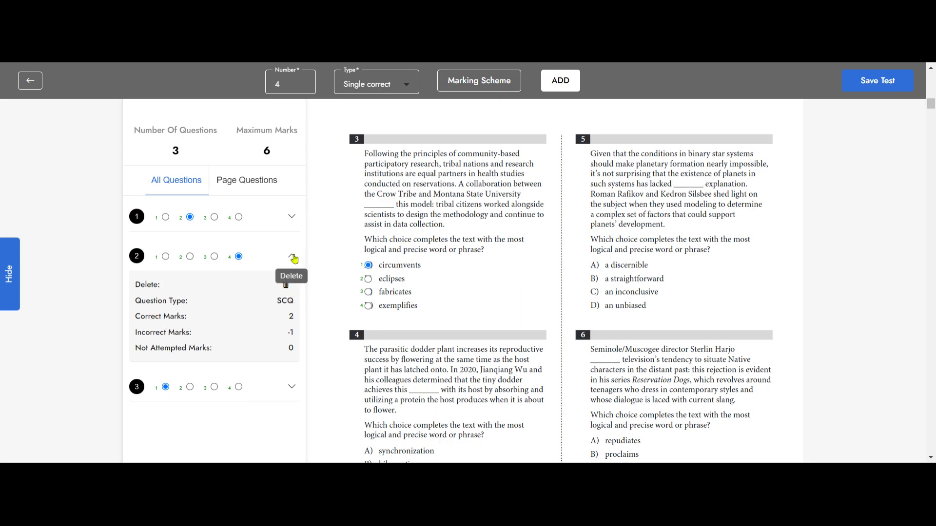
left_click(291, 256)
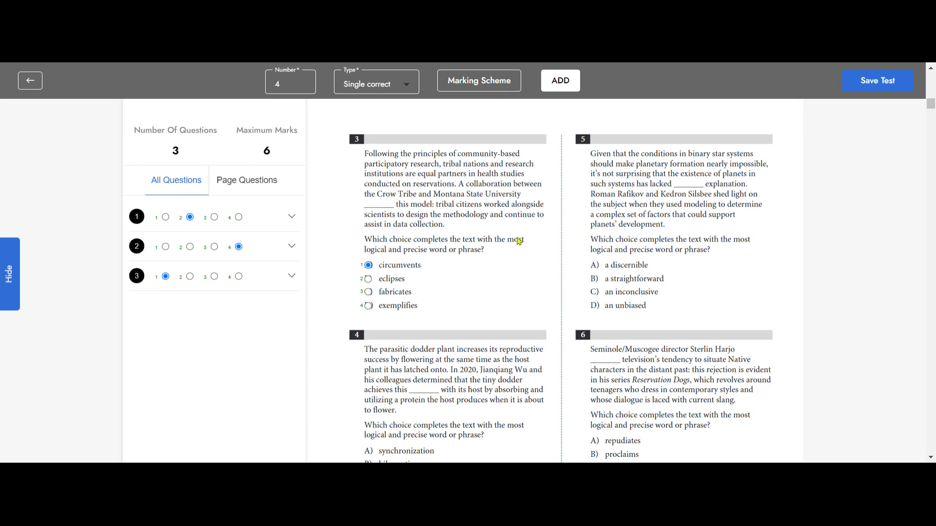
Add question 4 with answer bubbles on its four choices, mark "hibernation" as correct and save it
scroll(467, 271, "down", 3)
left_click(560, 80)
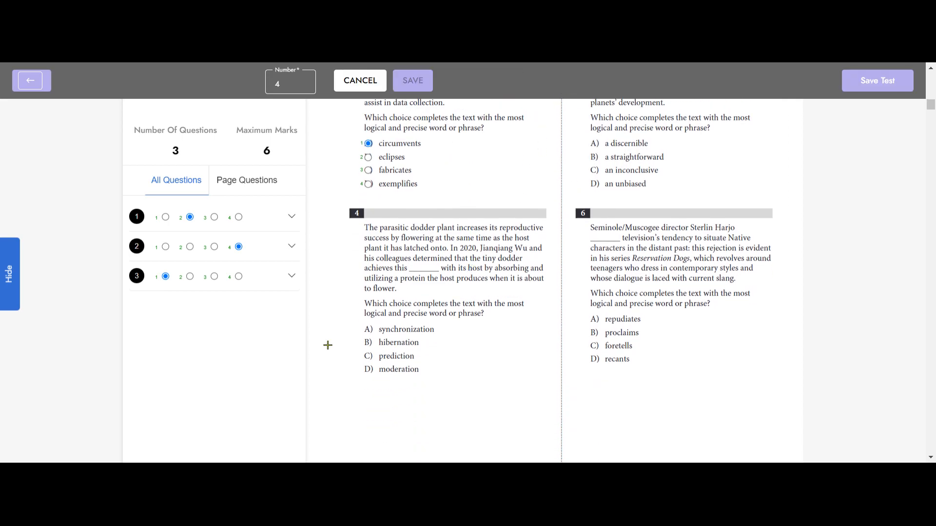
left_click(368, 329)
left_click(368, 343)
left_click(368, 355)
left_click(368, 369)
left_click(371, 347)
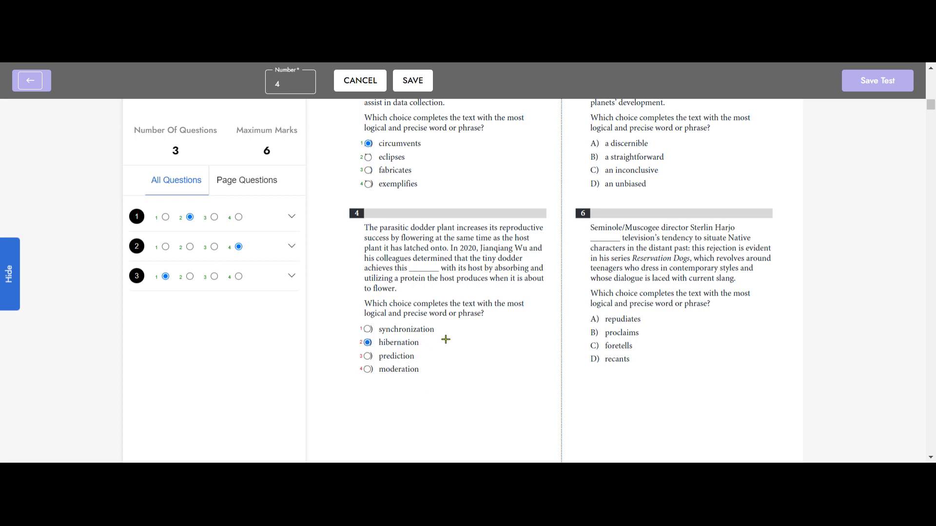
left_click(418, 88)
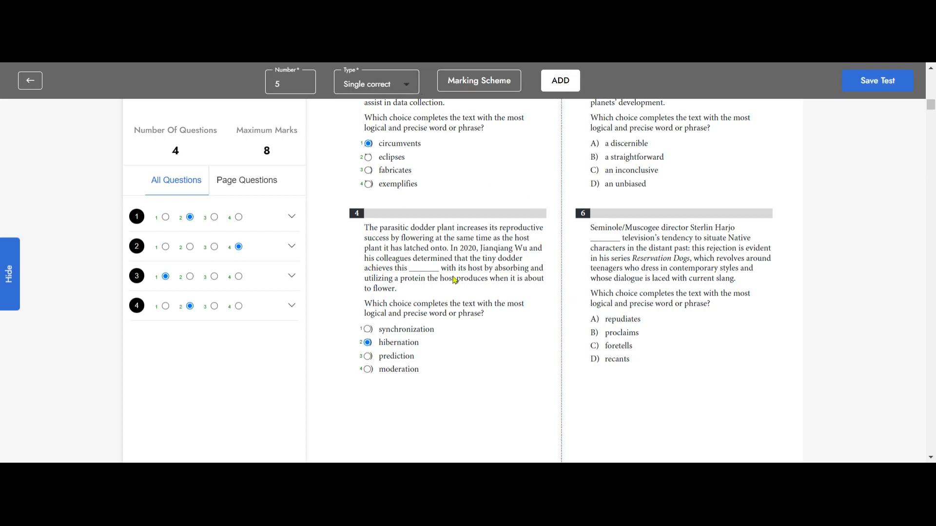
Start saving the test and enter "SAT MCQ Test" as both its title and its description
left_click(863, 90)
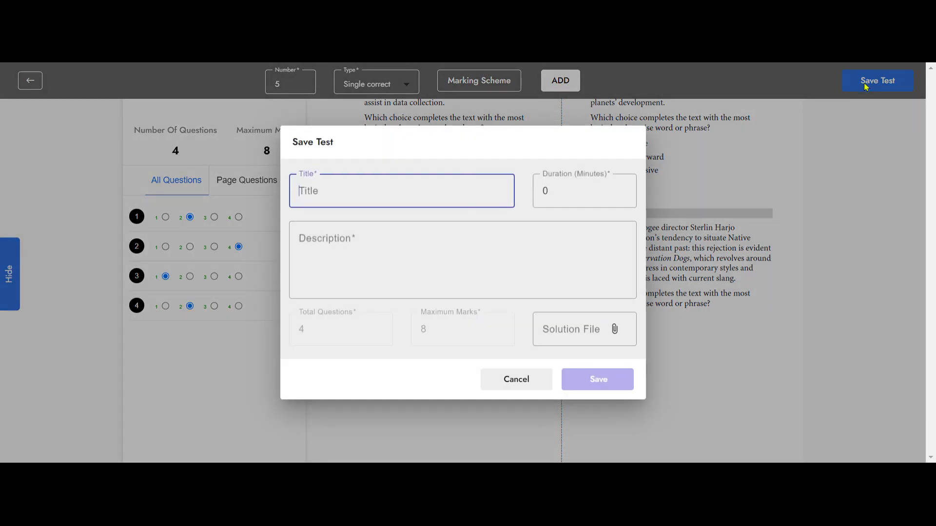
type("SAT M")
left_click_drag(375, 190, 293, 196)
key("ctrl+c")
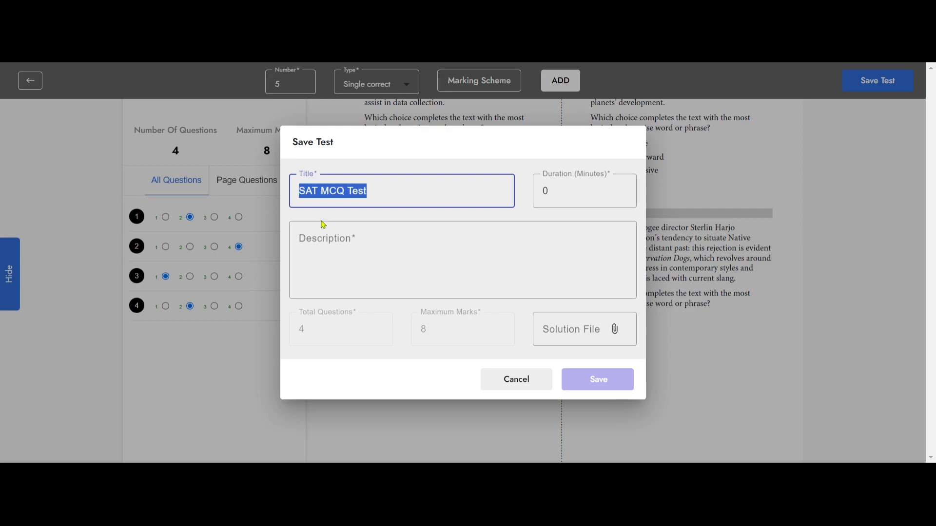
left_click(356, 239)
key("ctrl+v")
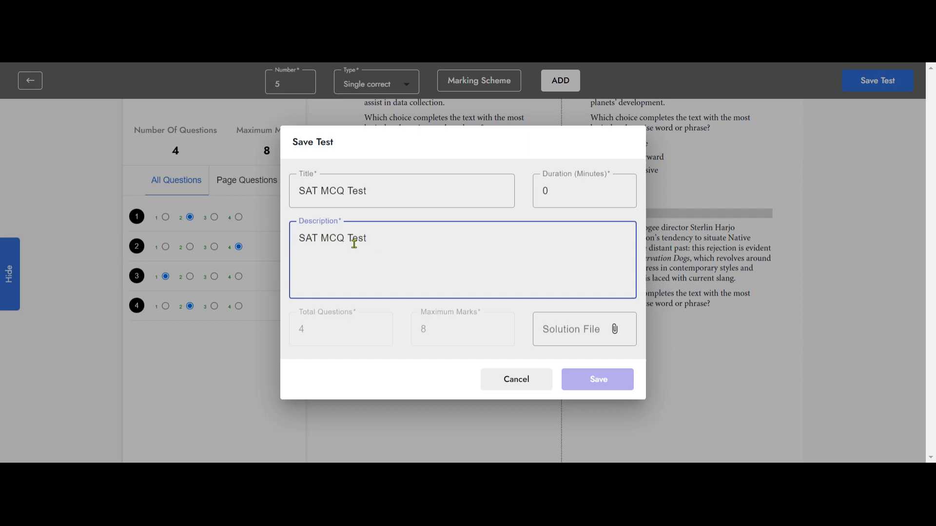
Set the test duration to 120 minutes, attach a solution file and save the test
left_click(555, 197)
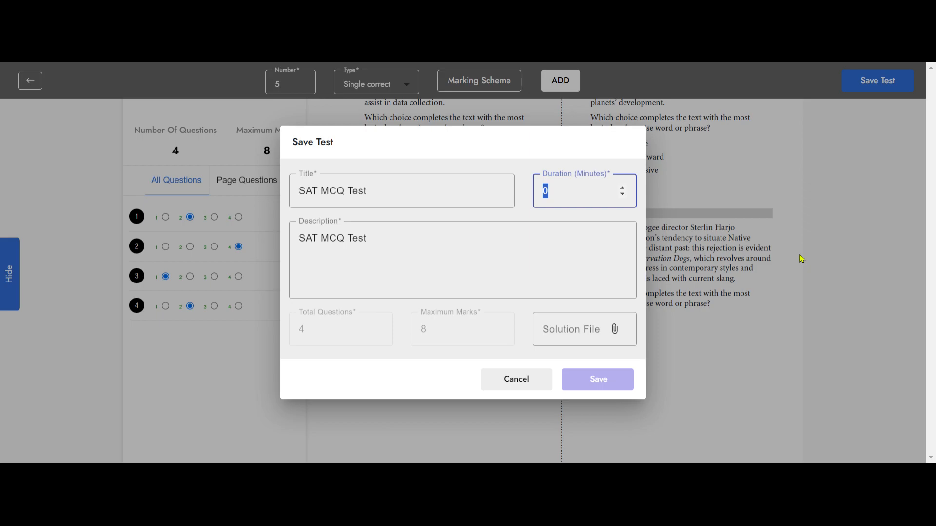
type("12")
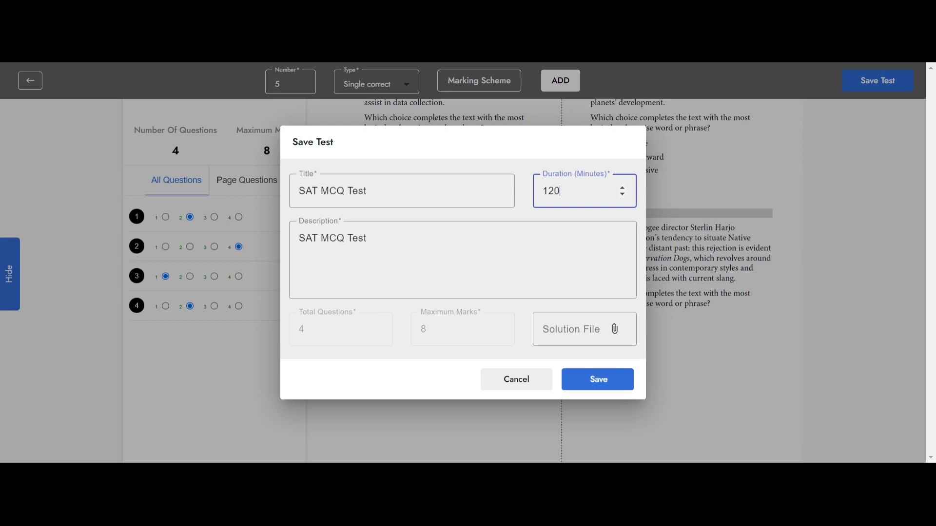
key("shift+Tab")
left_click(493, 194)
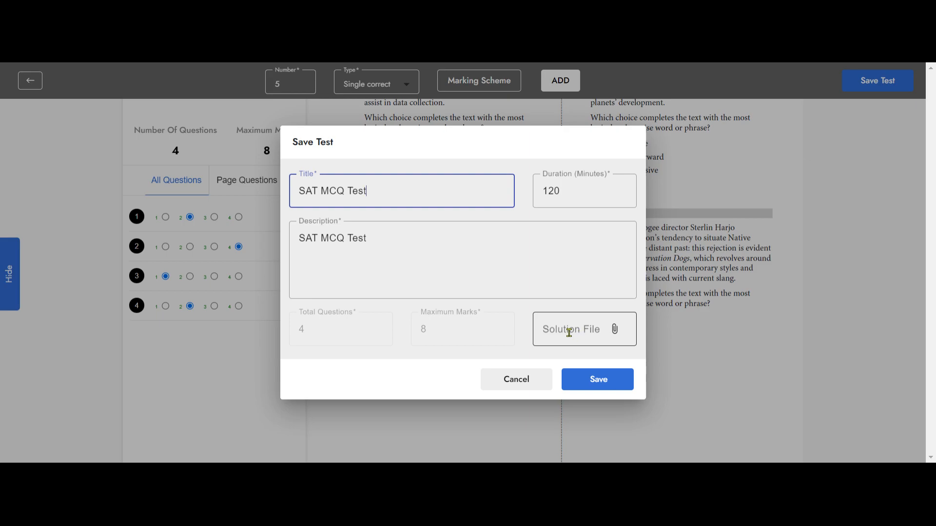
left_click(617, 331)
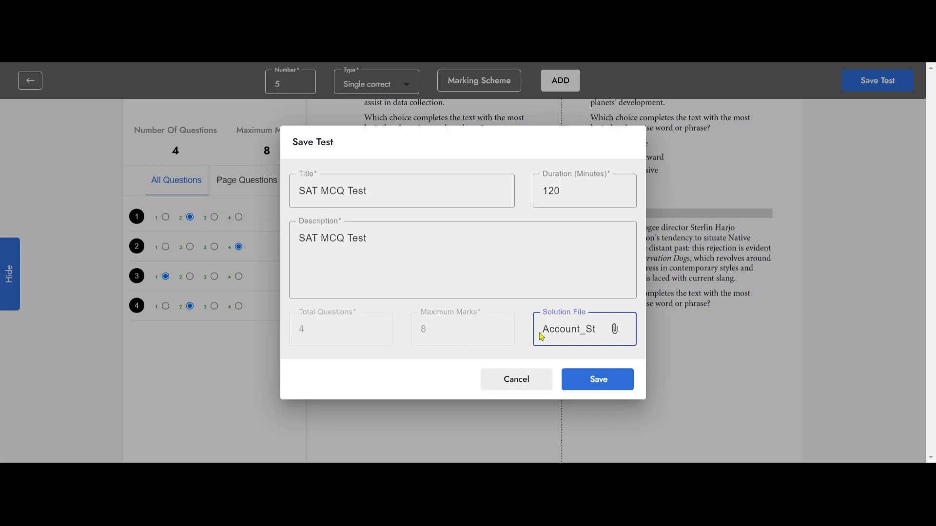
left_click(591, 382)
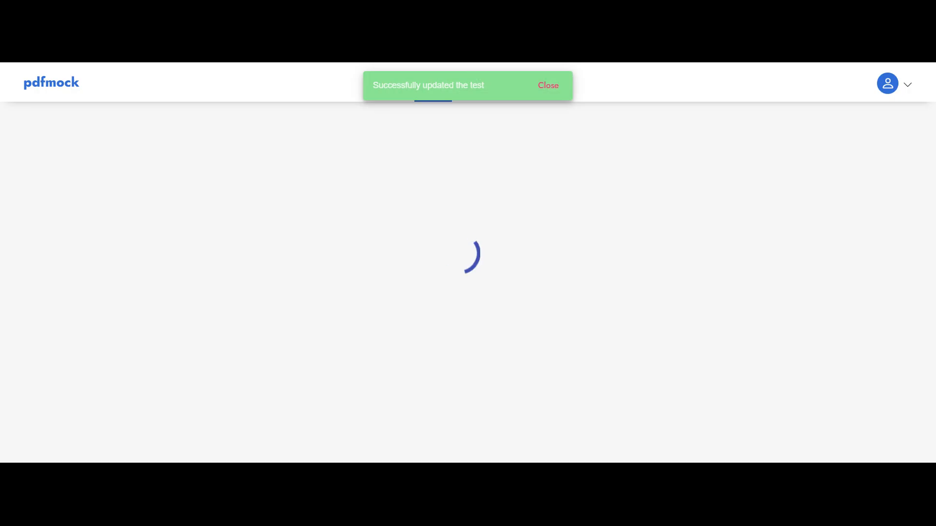
Open the SAT MCQ Test's details, inspect the fields for sharing the test and close the form without sharing
left_click(176, 203)
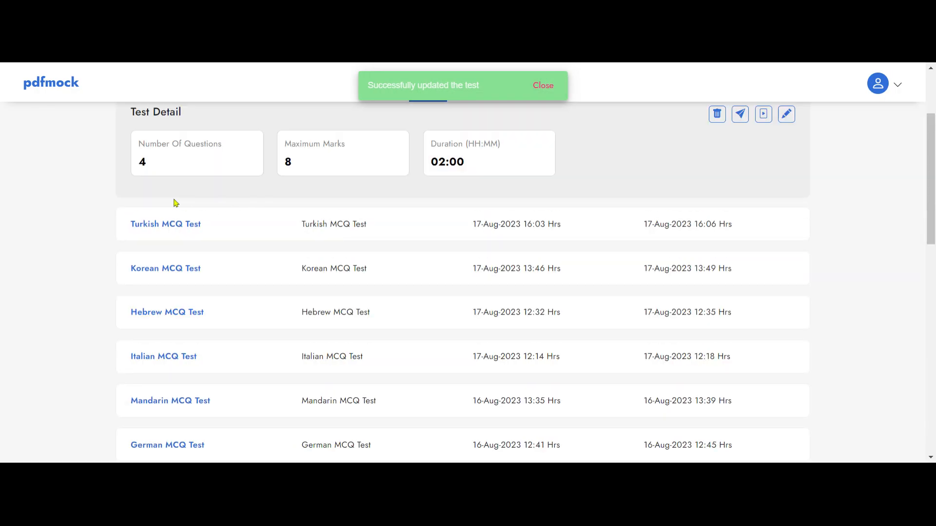
scroll(480, 225, "up", 3)
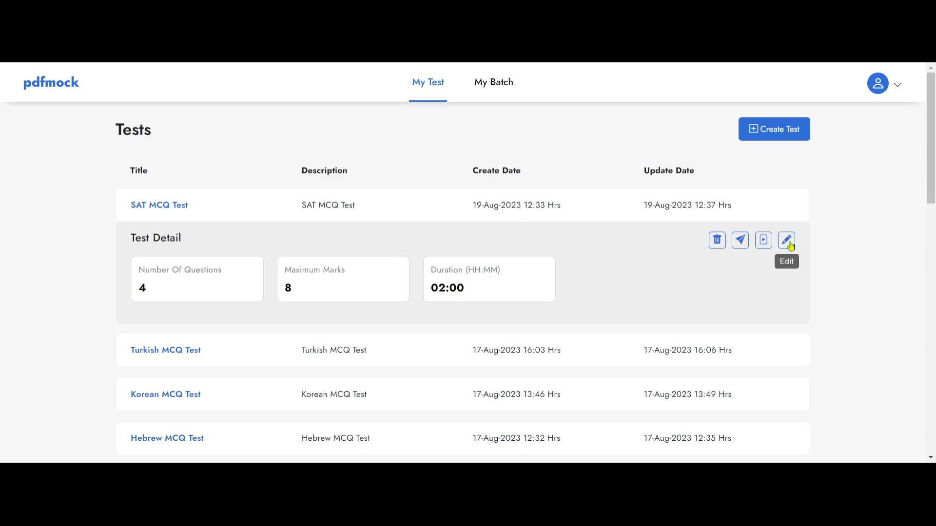
left_click(739, 240)
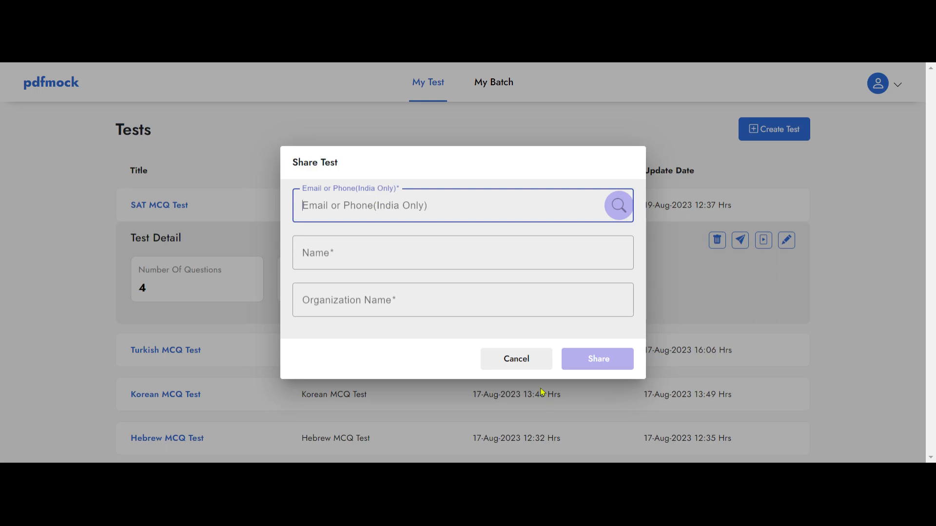
left_click(530, 359)
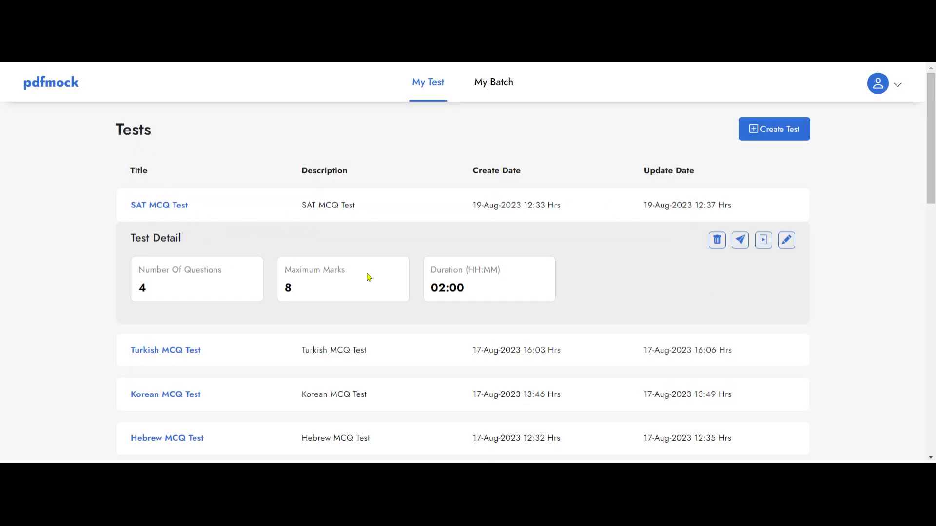
Schedule the SAT MCQ Test as Open Ended for the NEET Fresher and NEET Non Fresher batches, allowing external students
left_click(764, 242)
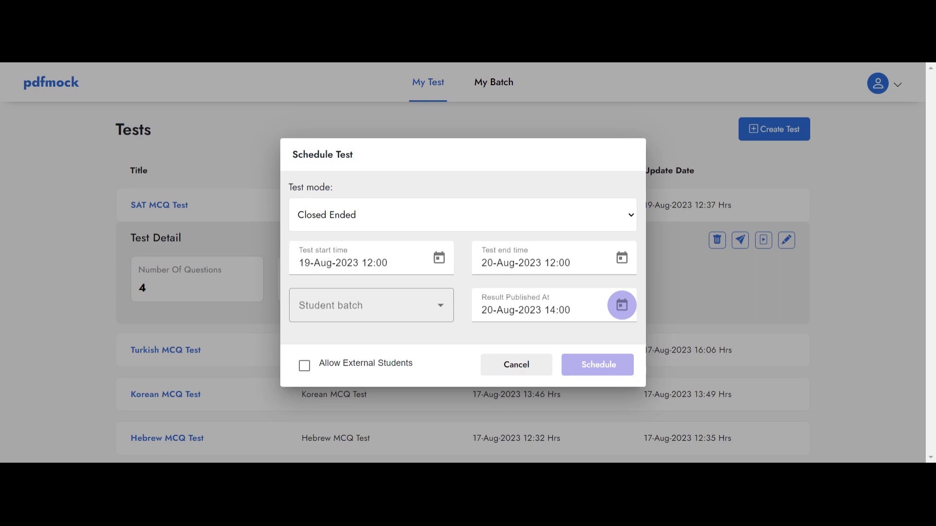
left_click(412, 237)
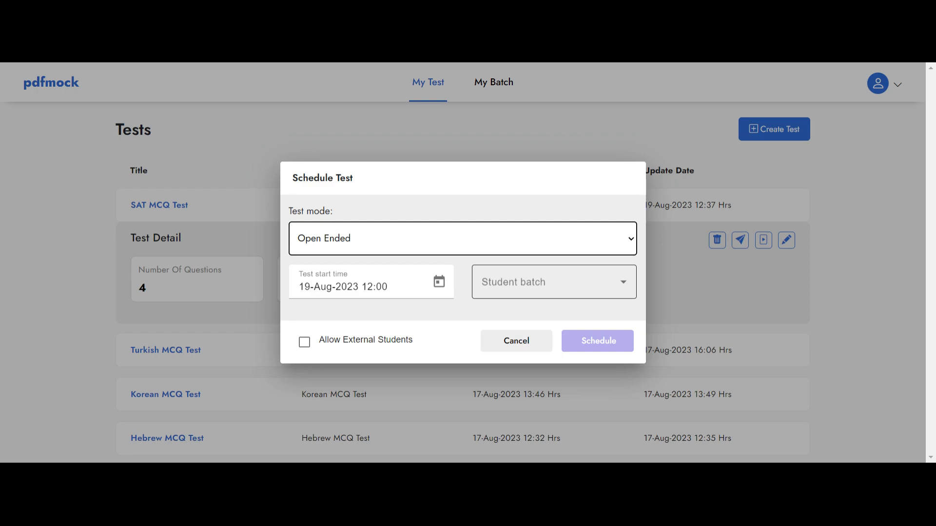
left_click(576, 287)
left_click(520, 320)
left_click(524, 349)
left_click(525, 210)
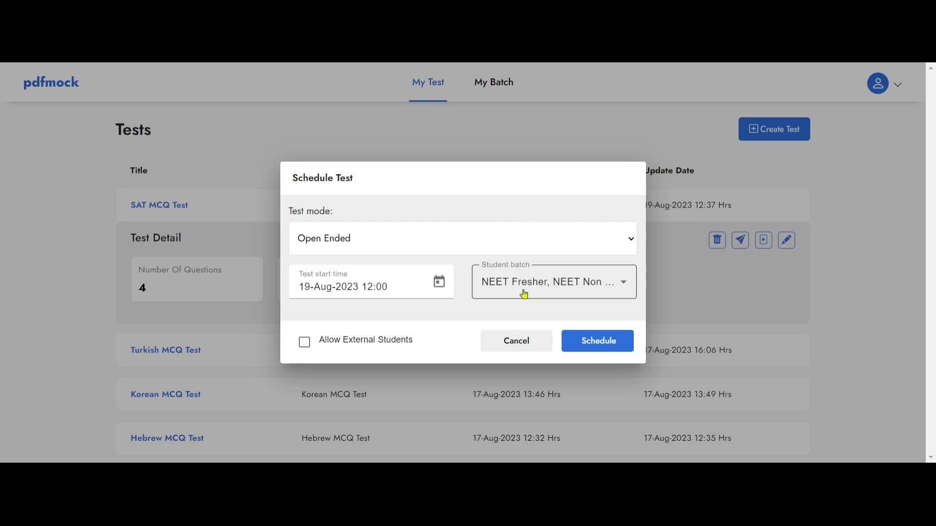
left_click(304, 345)
left_click(598, 343)
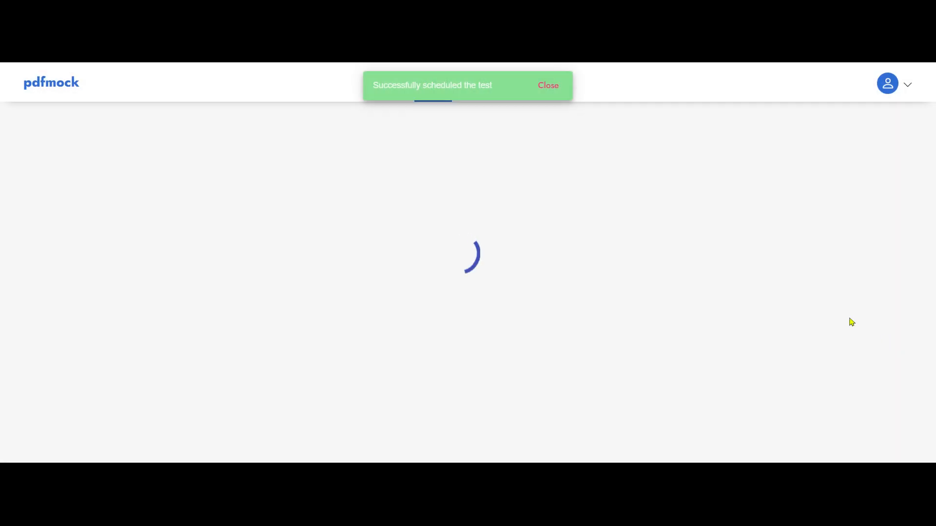
Open the SAT MCQ Test's schedule details and copy the scheduled test's information to the clipboard
left_click(190, 212)
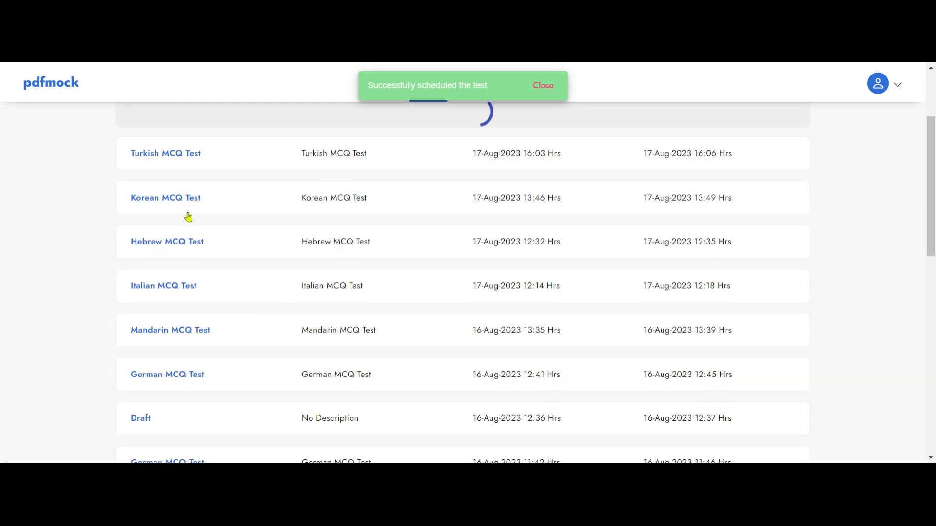
scroll(452, 329, "up", 1)
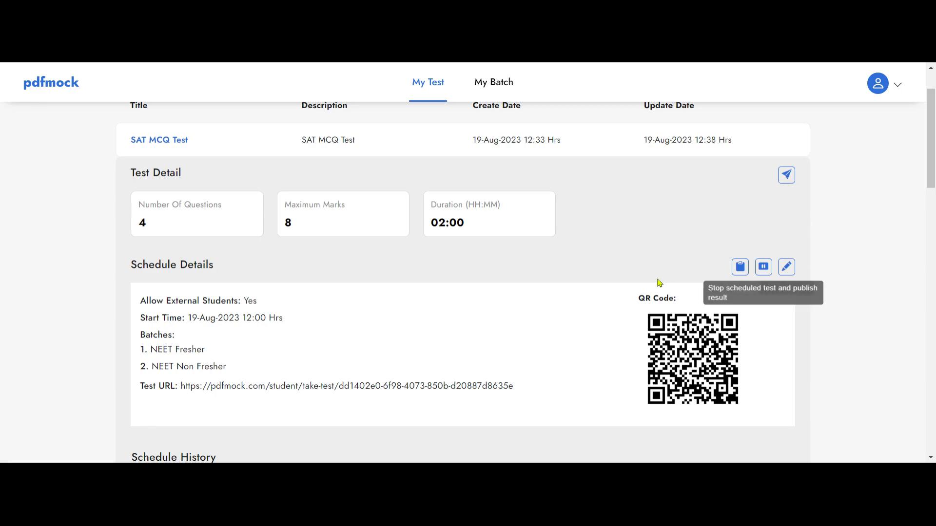
left_click(740, 268)
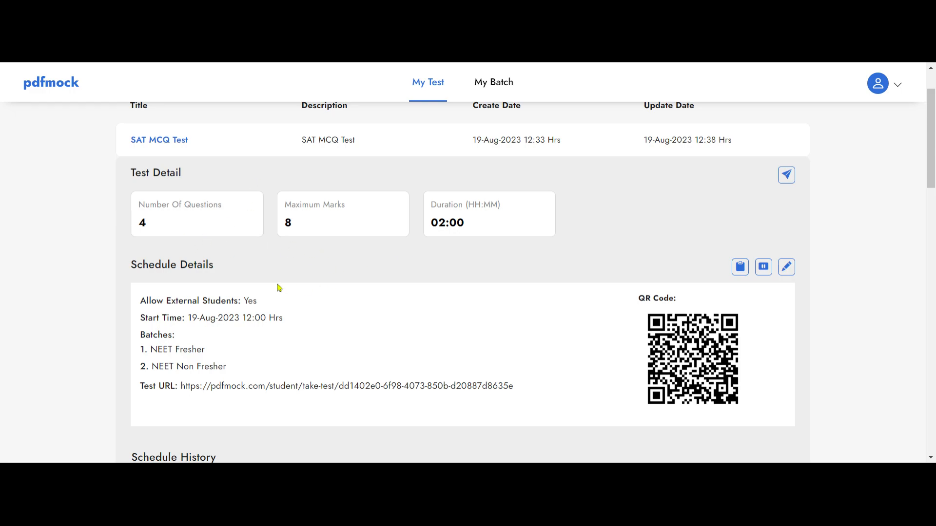
scroll(264, 264, "up", 1)
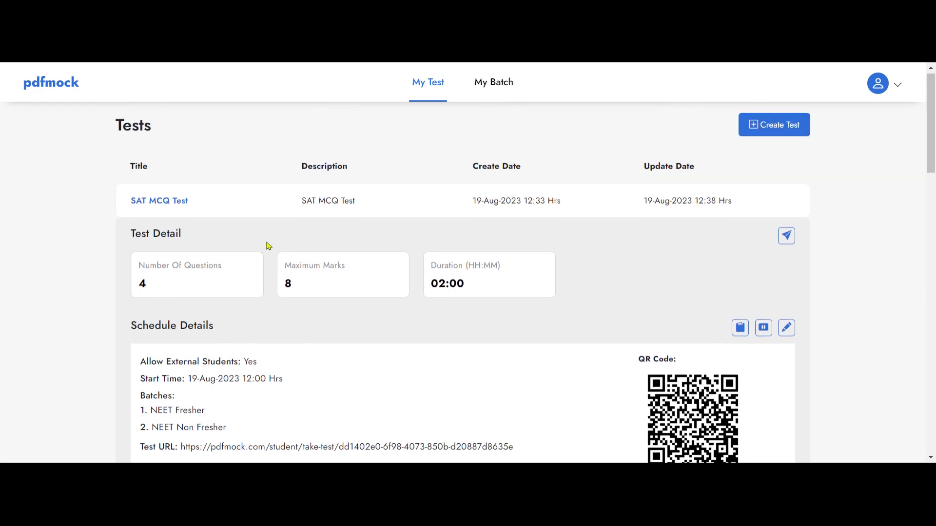